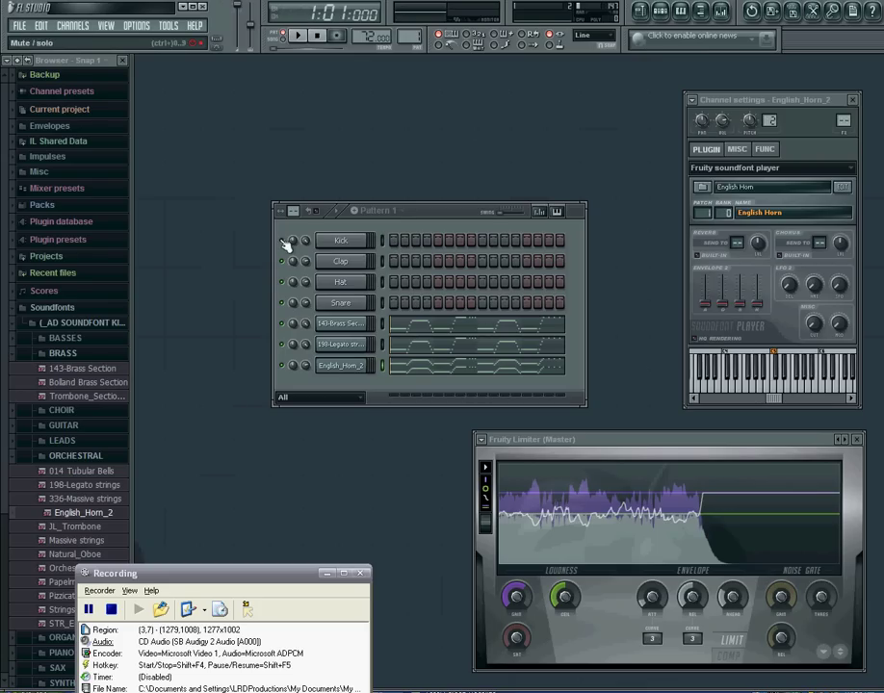
Program kick on steps 1, 9 and 15, clap on step 13, and hi-hat on every step.
left_click(394, 242)
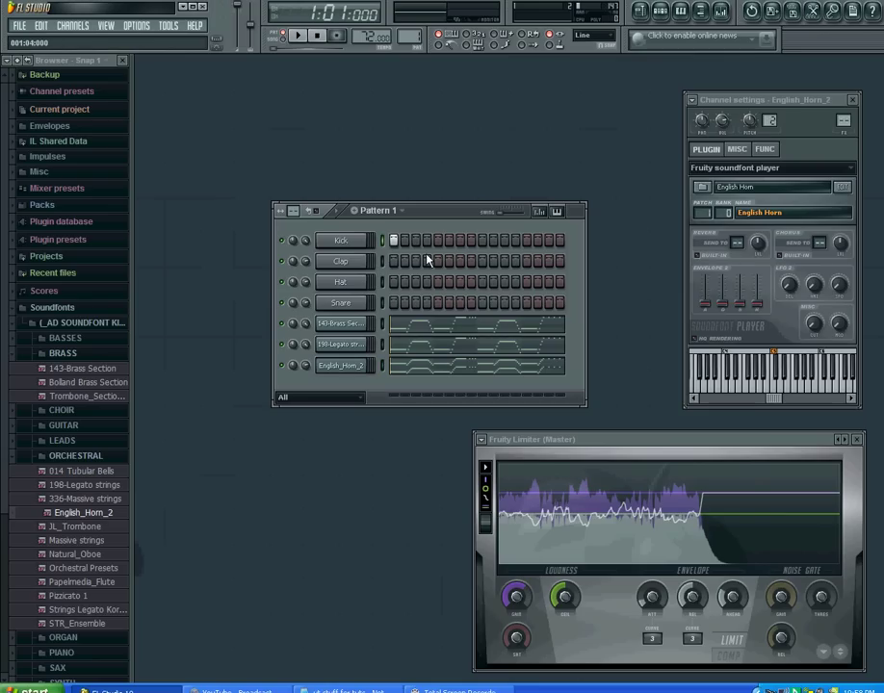
left_click(483, 242)
left_click(549, 241)
left_click(529, 262)
left_click_drag(394, 282, 564, 282)
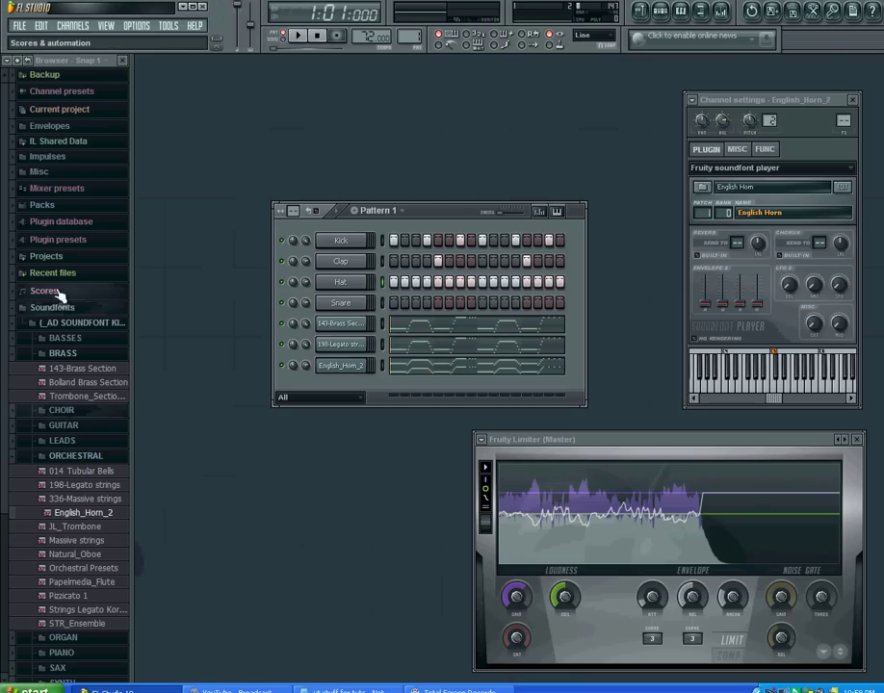
Replace kick, hat and clap with the Vintage VT_BD, VT_CHiHat and VT_HandClap samples.
left_click(44, 206)
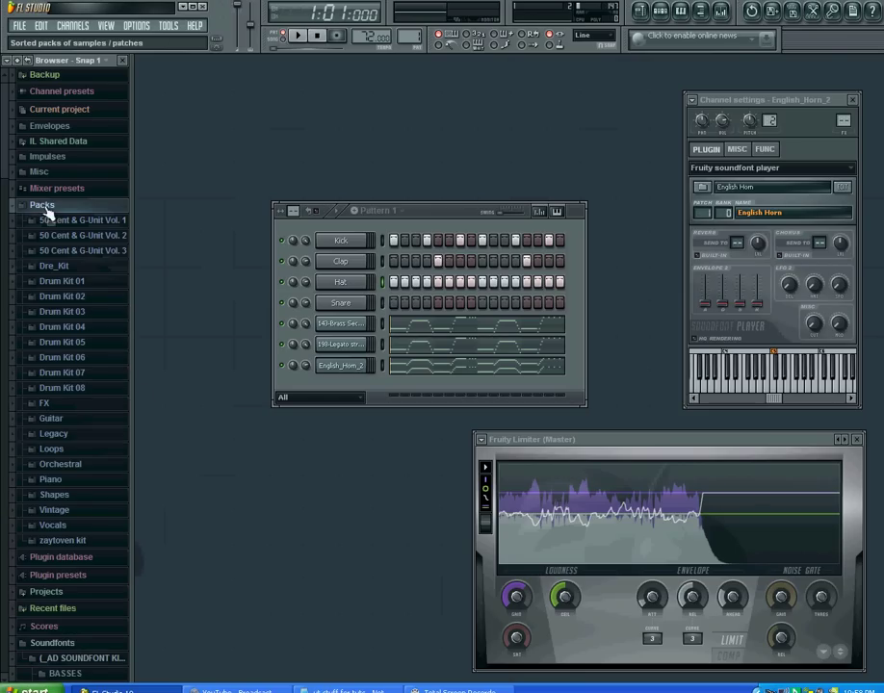
left_click(76, 513)
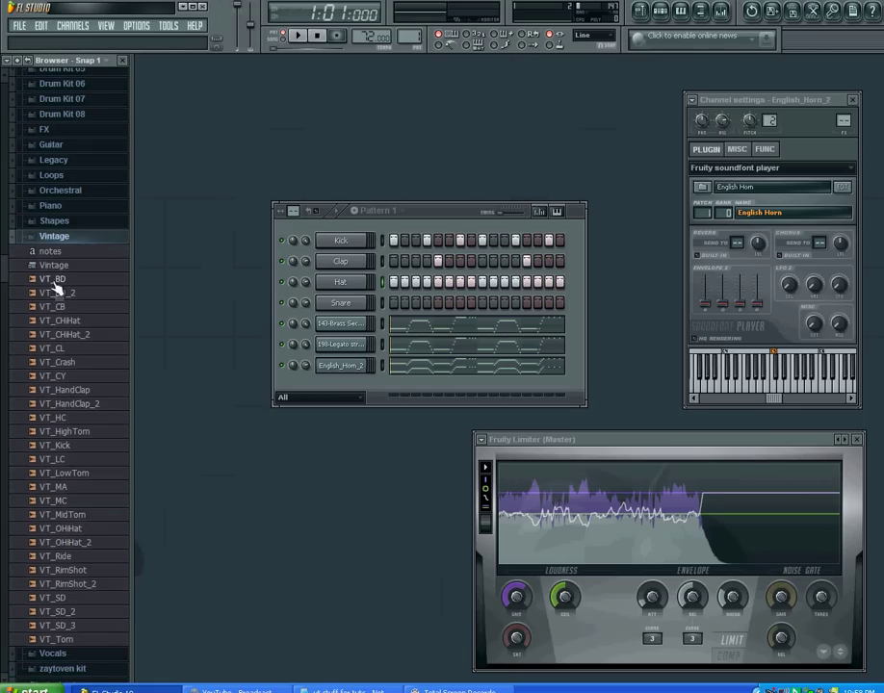
mouse_move(58, 279)
left_mouse_down()
mouse_move(202, 275)
mouse_move(340, 240)
left_mouse_up()
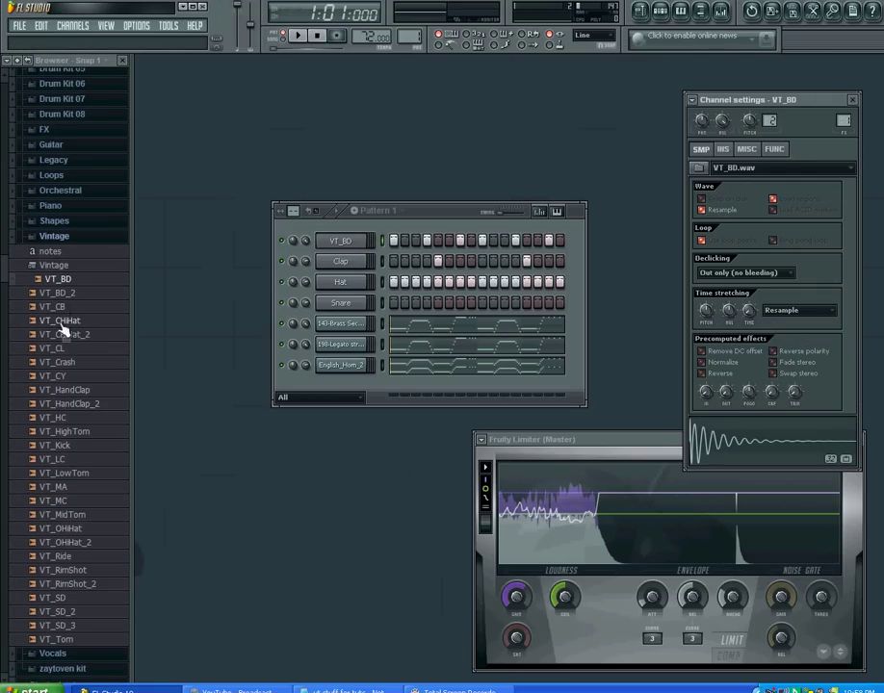
left_click_drag(59, 323, 341, 281)
left_click(75, 390)
left_click_drag(74, 395, 340, 261)
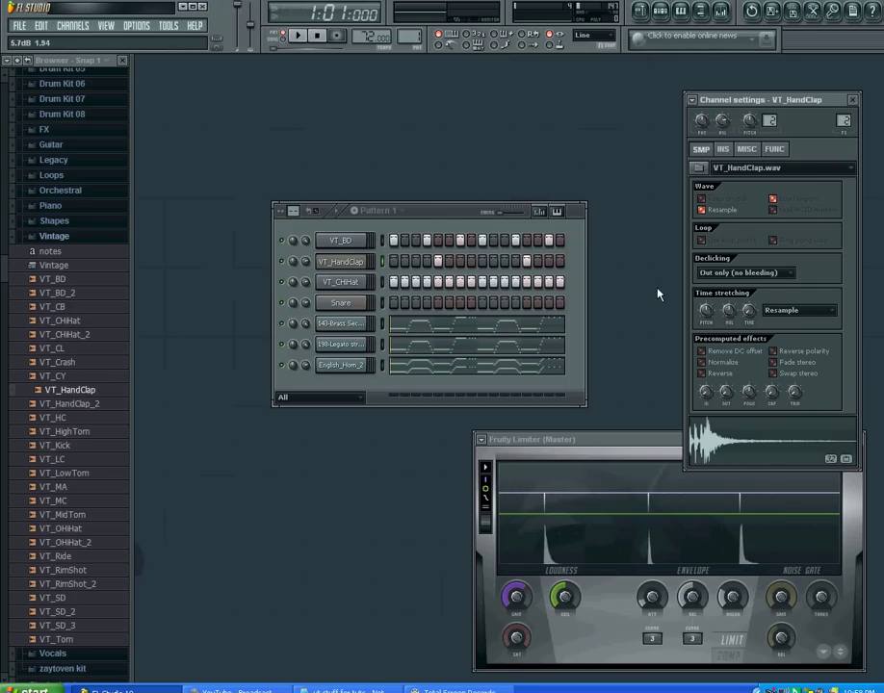
left_click_drag(411, 204, 288, 127)
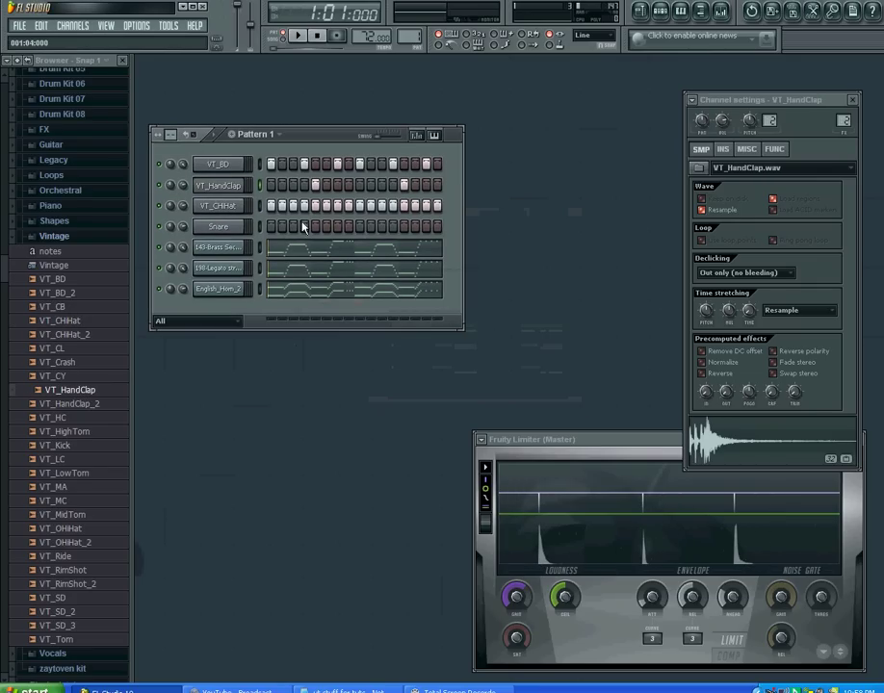
left_click(301, 36)
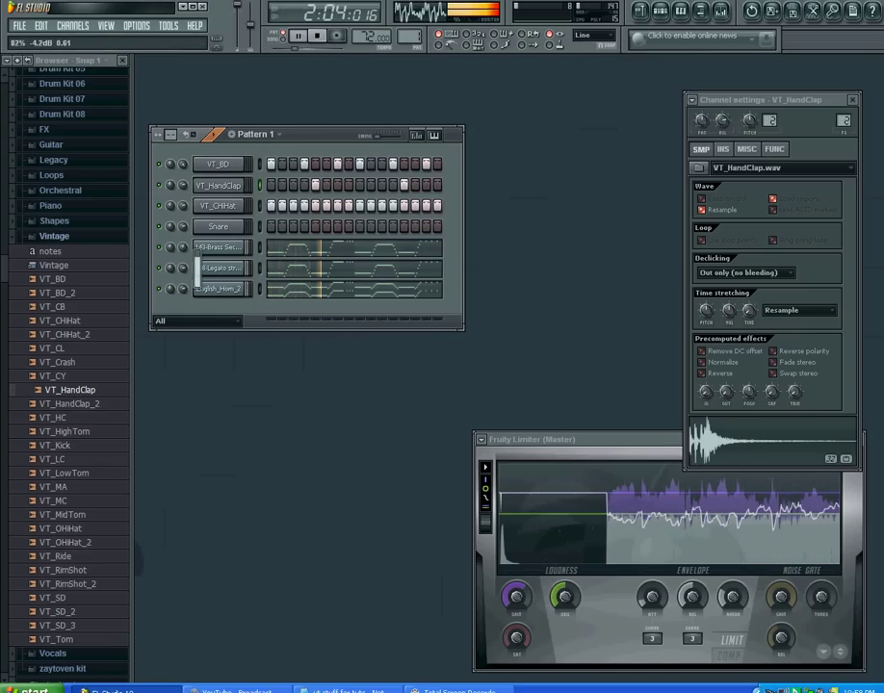
left_click_drag(184, 275, 198, 294)
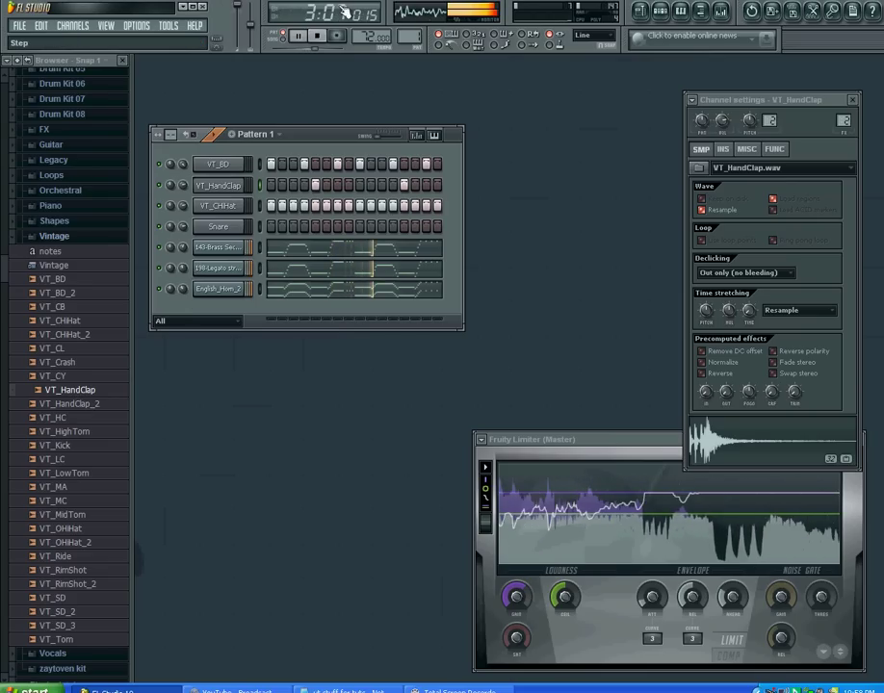
left_click(319, 35)
left_click(298, 39)
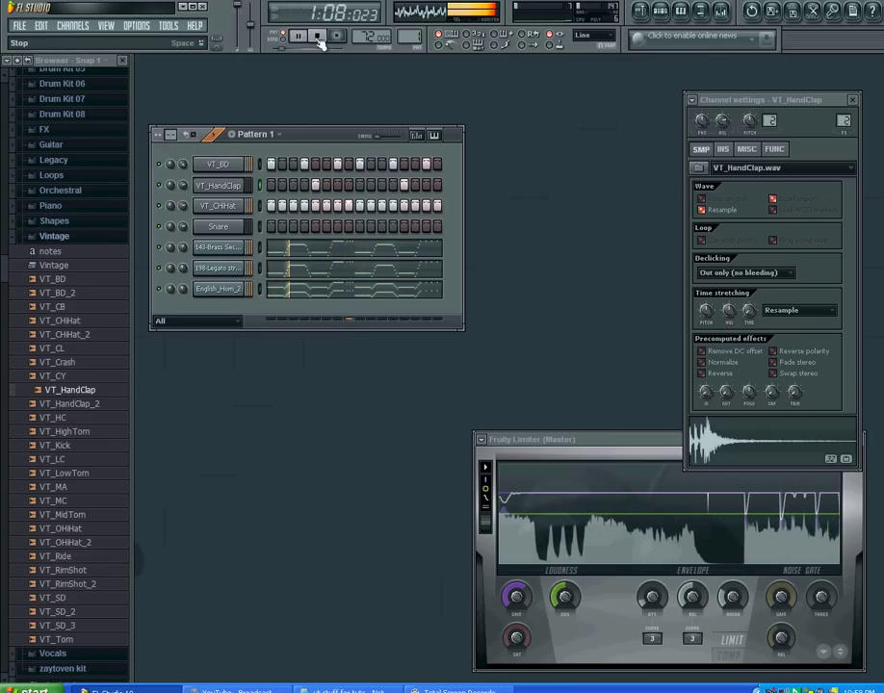
left_click(319, 36)
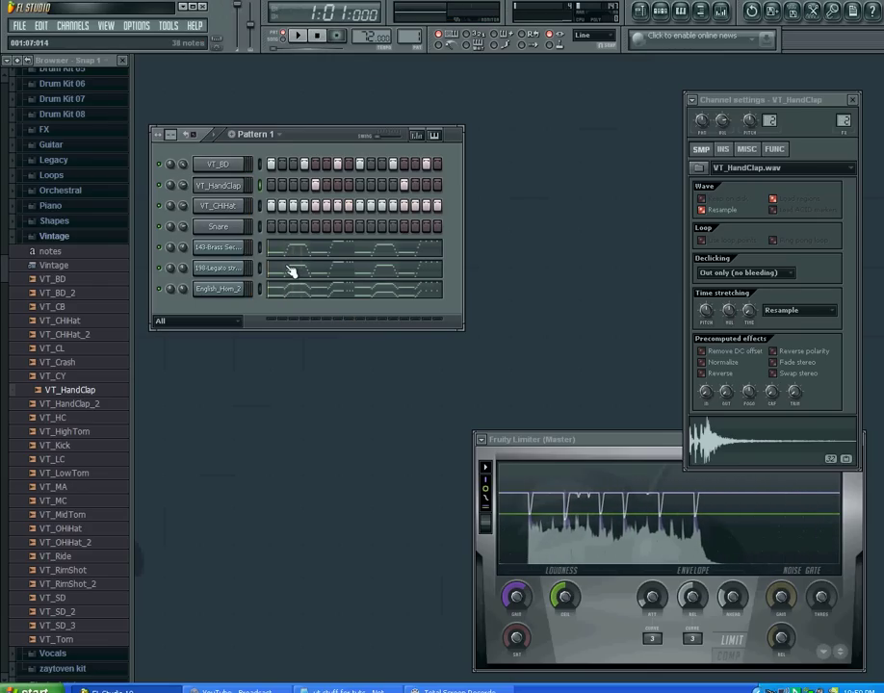
Open the playlist widened across the workspace, adding then removing a Pattern 5 clip on Track 1.
left_click(646, 13)
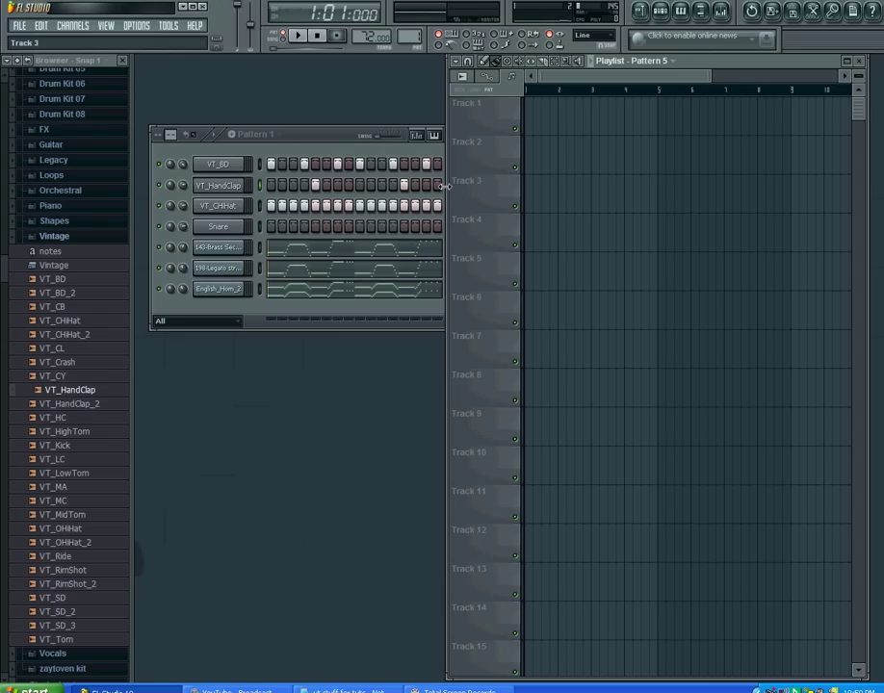
left_click_drag(447, 189, 187, 187)
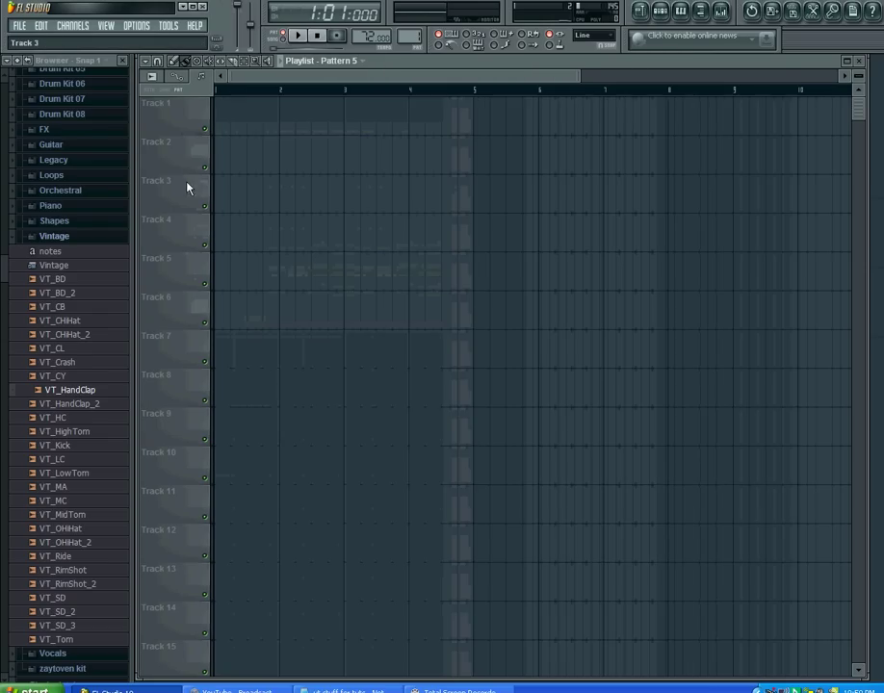
left_click(226, 117)
right_click(229, 115)
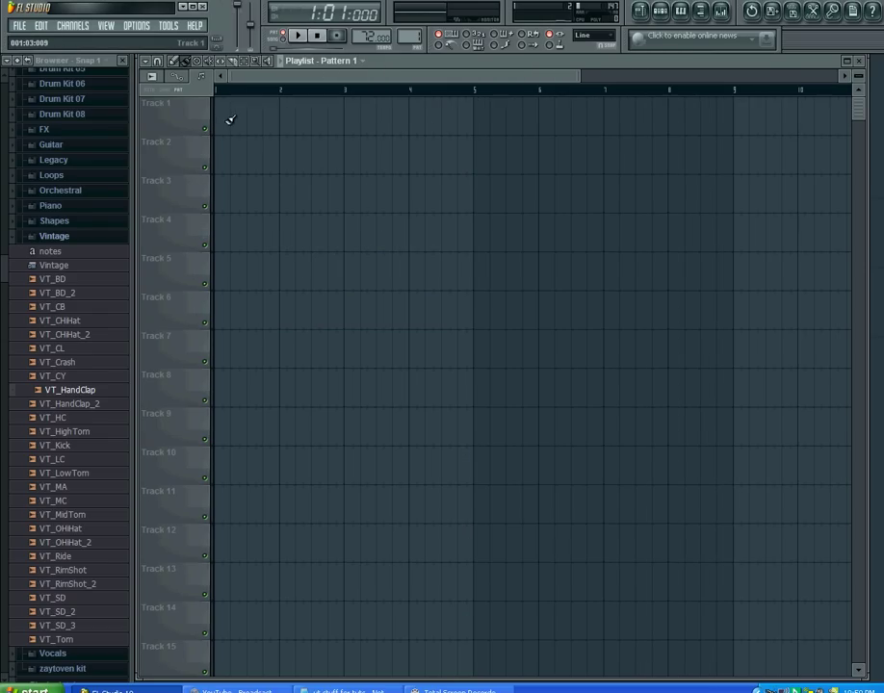
Paint Pattern 1 clips along Track 1, then delete them so the track is empty.
mouse_move(229, 122)
left_mouse_down()
mouse_move(636, 114)
mouse_move(542, 103)
left_mouse_up()
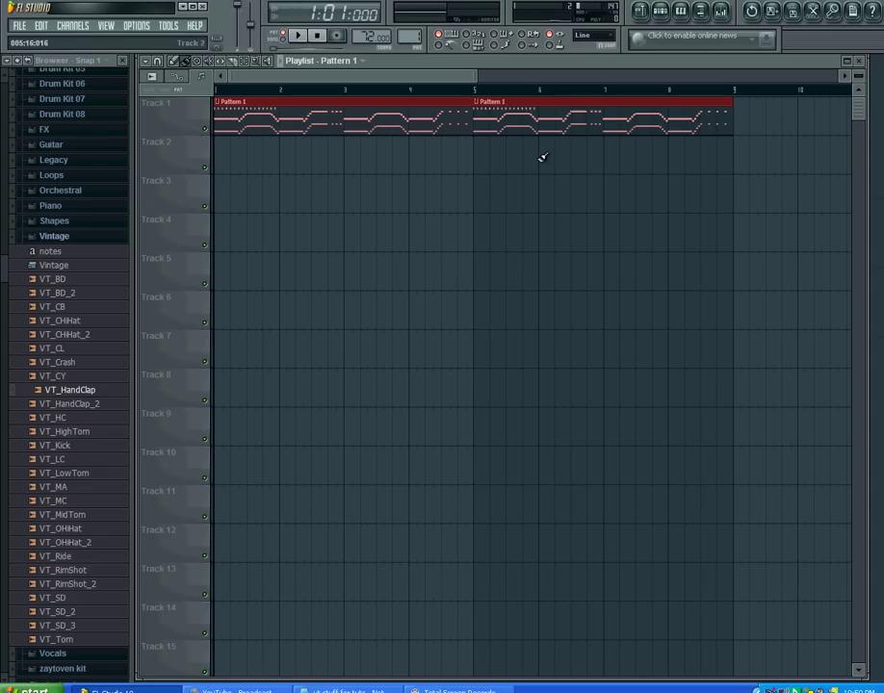
right_click(519, 120)
right_click(452, 116)
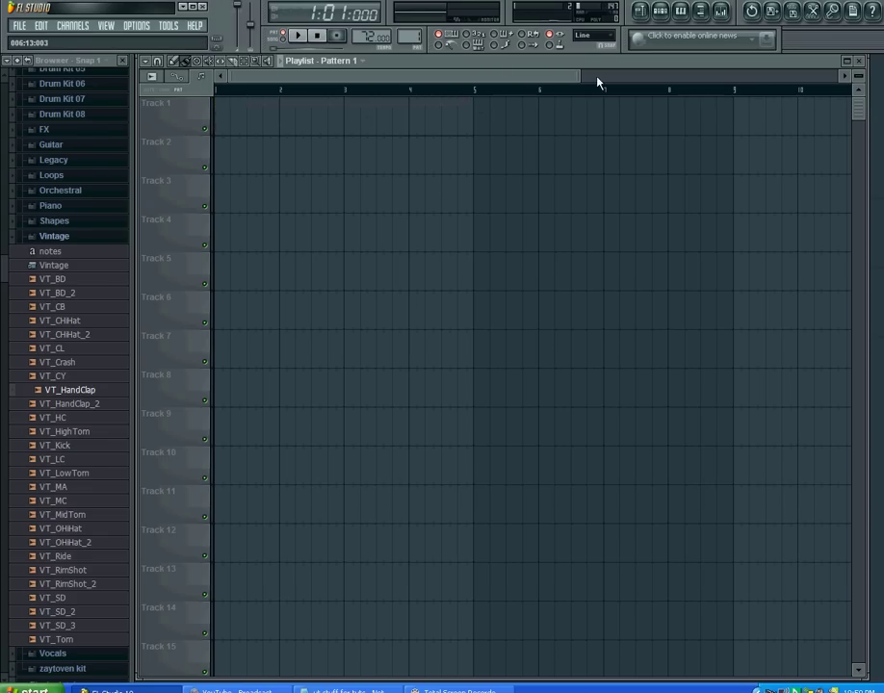
left_click(661, 12)
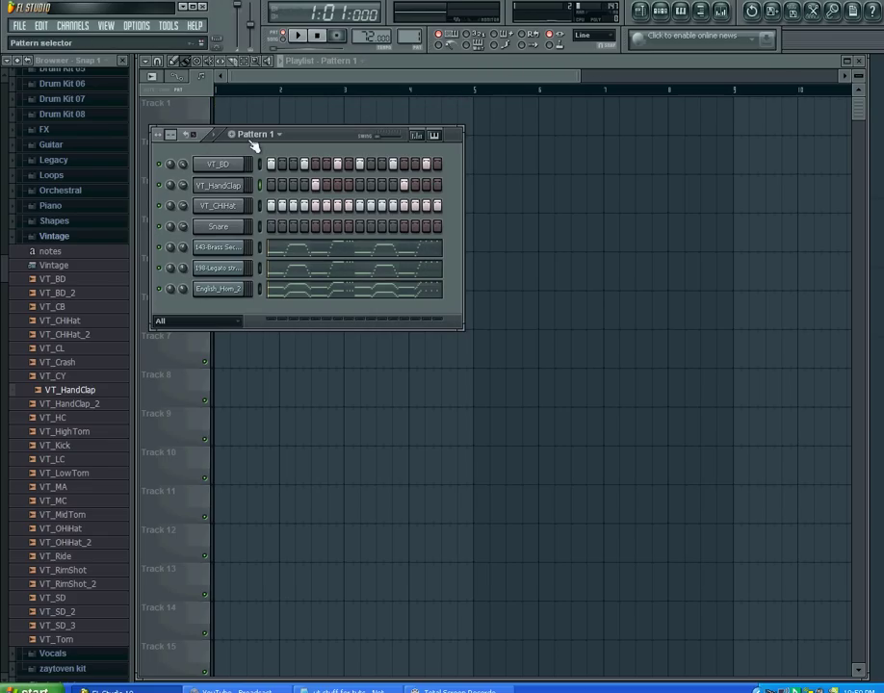
Browse other patterns in the selector and return to Pattern 1 with its beats.
scroll(409, 37, "up", 1)
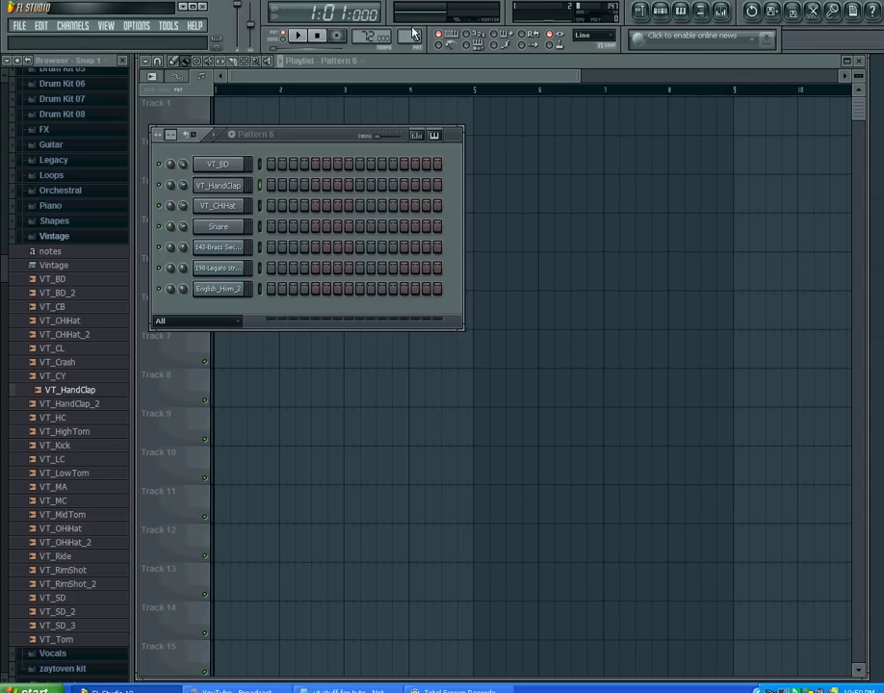
key("KP_1")
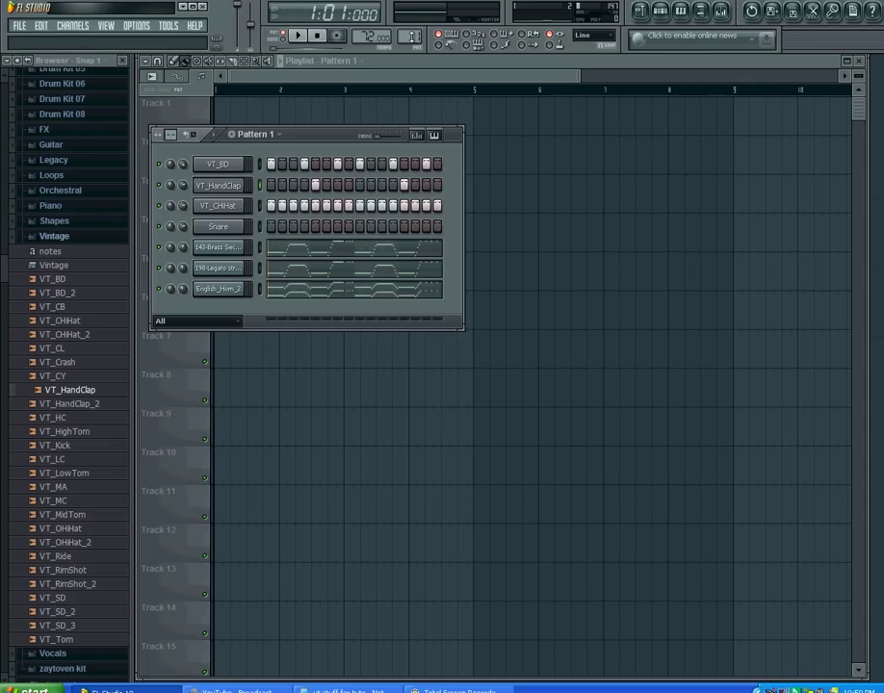
scroll(411, 28, "up", 1)
scroll(412, 38, "down", 1)
Split Pattern 1 by channel, then browse the new kick, clap, hat, brass, strings and horn patterns.
left_click(266, 140)
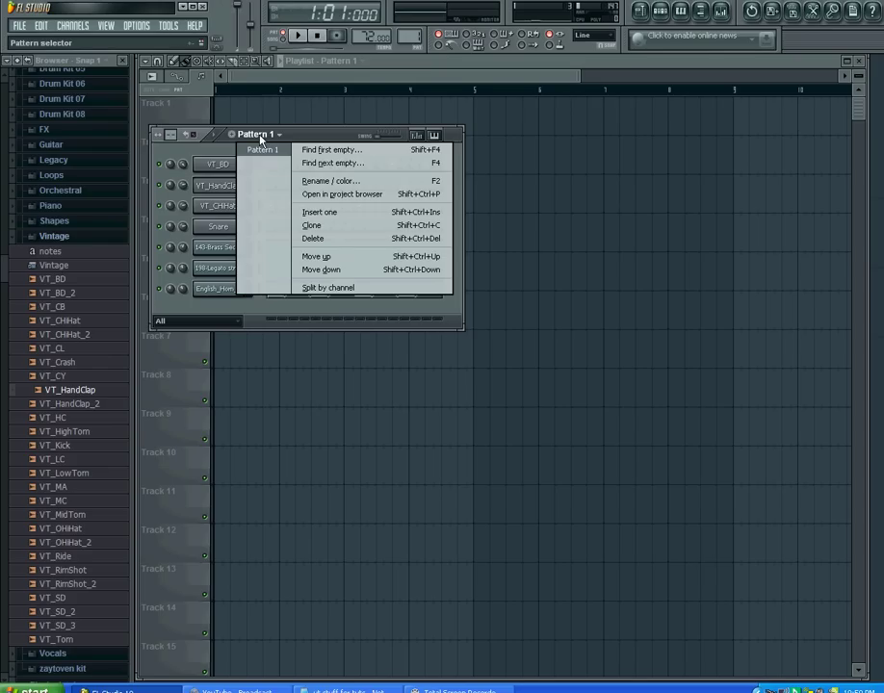
left_click(363, 289)
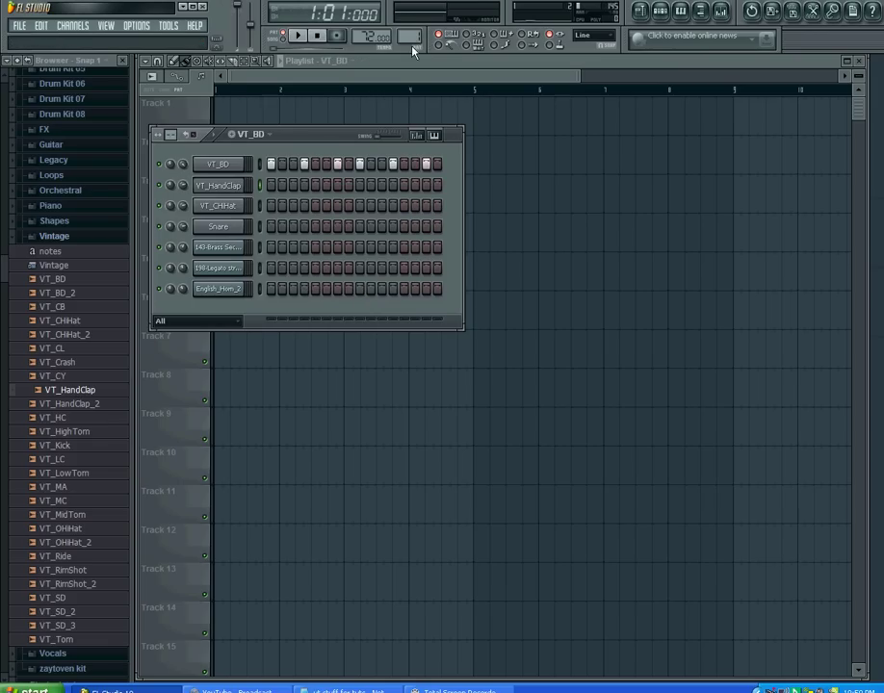
scroll(409, 37, "up", 1)
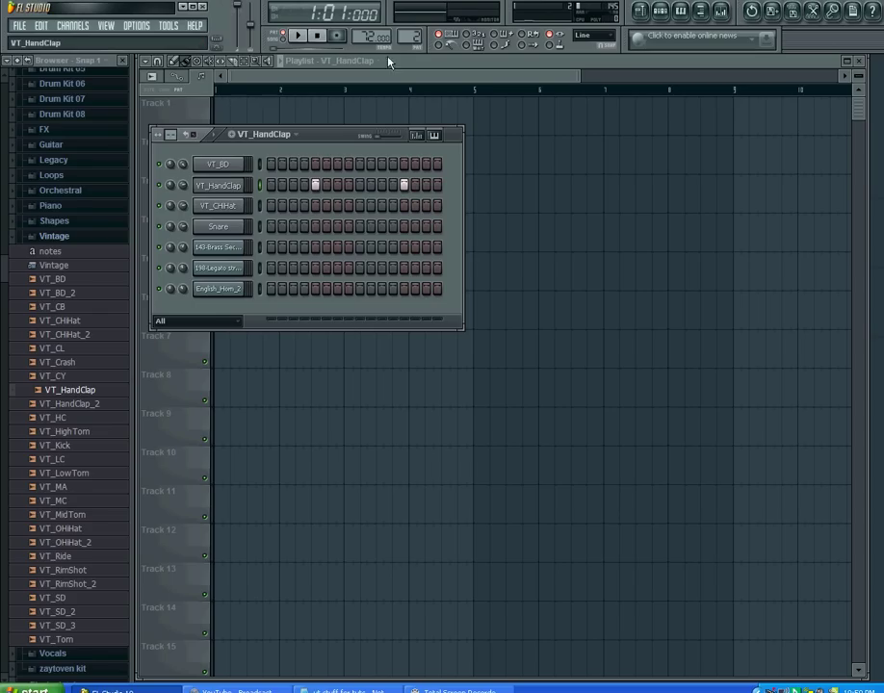
scroll(407, 29, "up", 1)
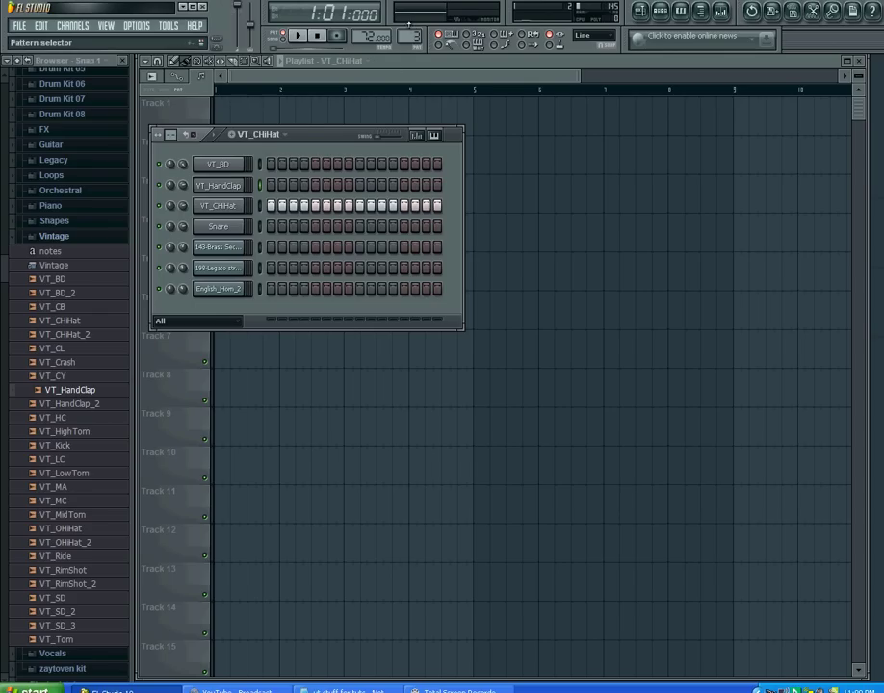
scroll(409, 29, "up", 1)
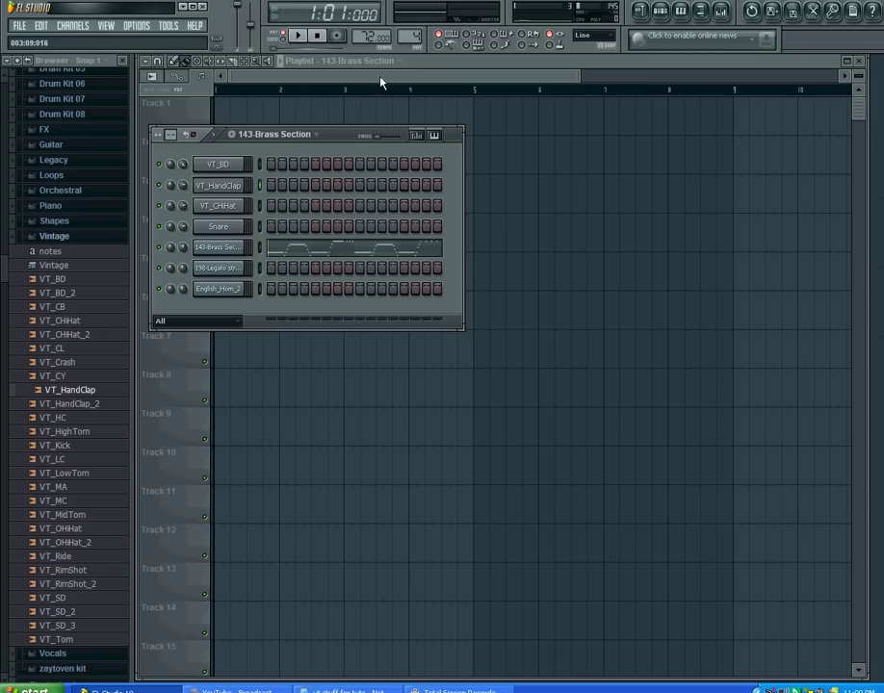
scroll(413, 33, "up", 1)
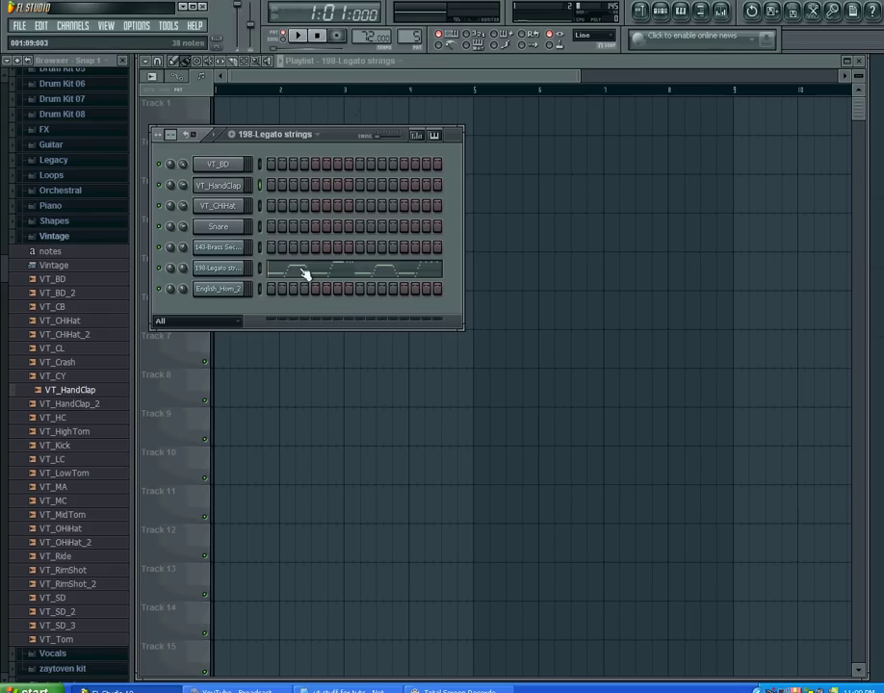
scroll(412, 34, "up", 3)
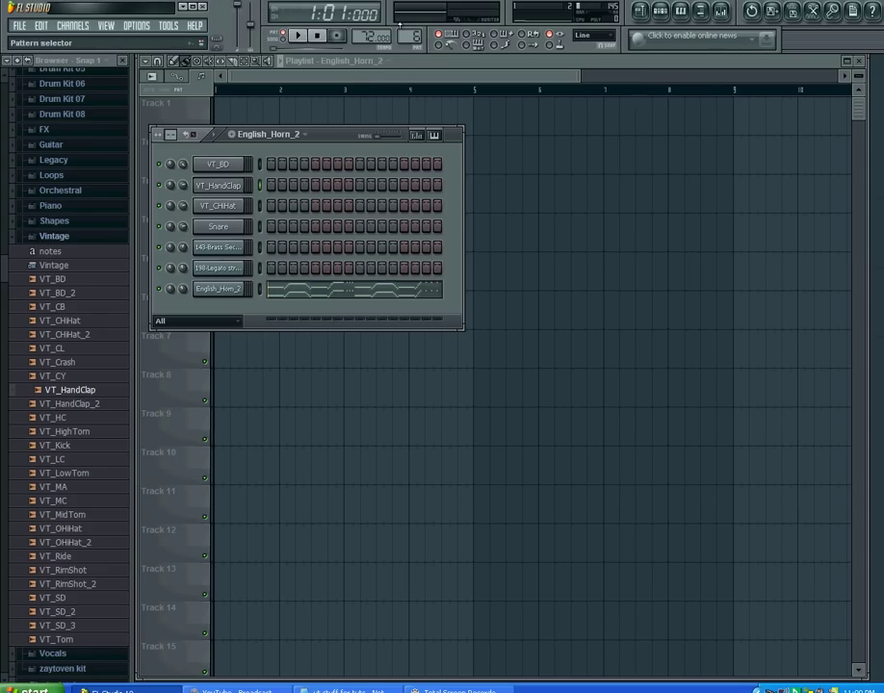
scroll(409, 36, "down", 7)
Preview the VT_BD, VT_HandClap and VT_CHiHat drum patterns one by one.
left_click(298, 36)
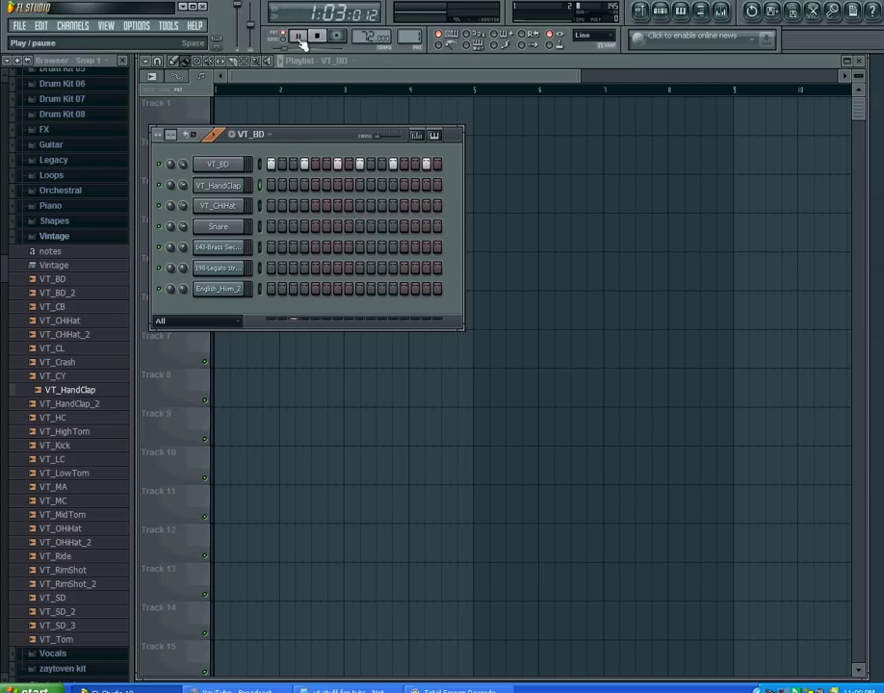
left_click(317, 35)
scroll(409, 35, "up", 1)
left_click(297, 36)
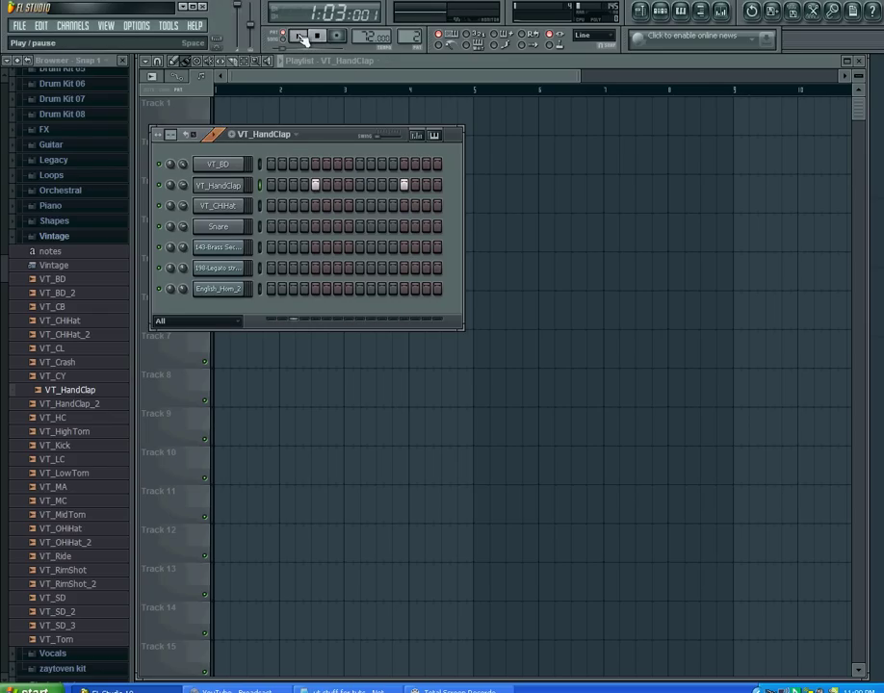
left_click(319, 36)
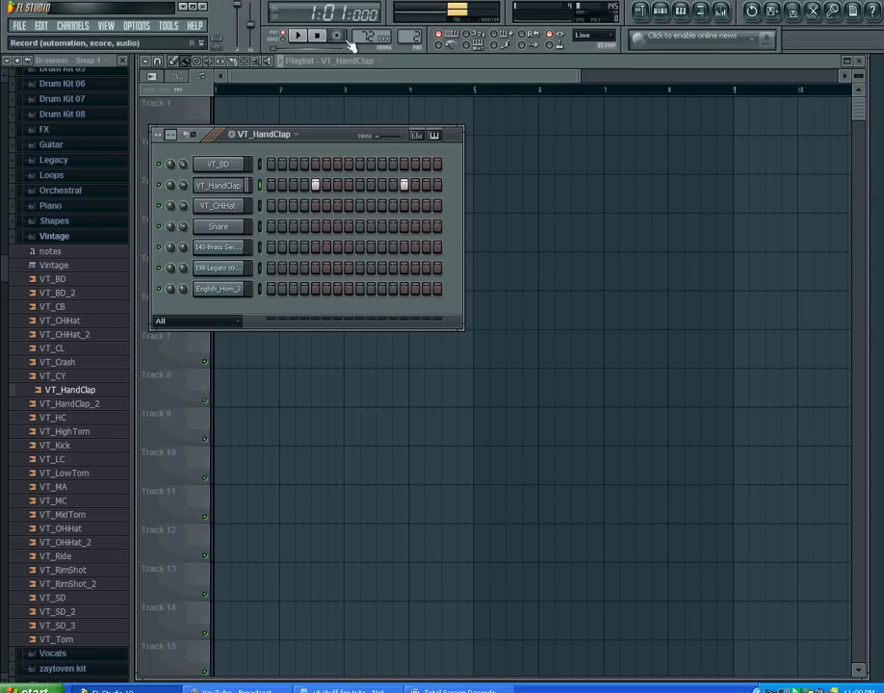
key("KP_Add")
left_click(297, 36)
left_click(317, 36)
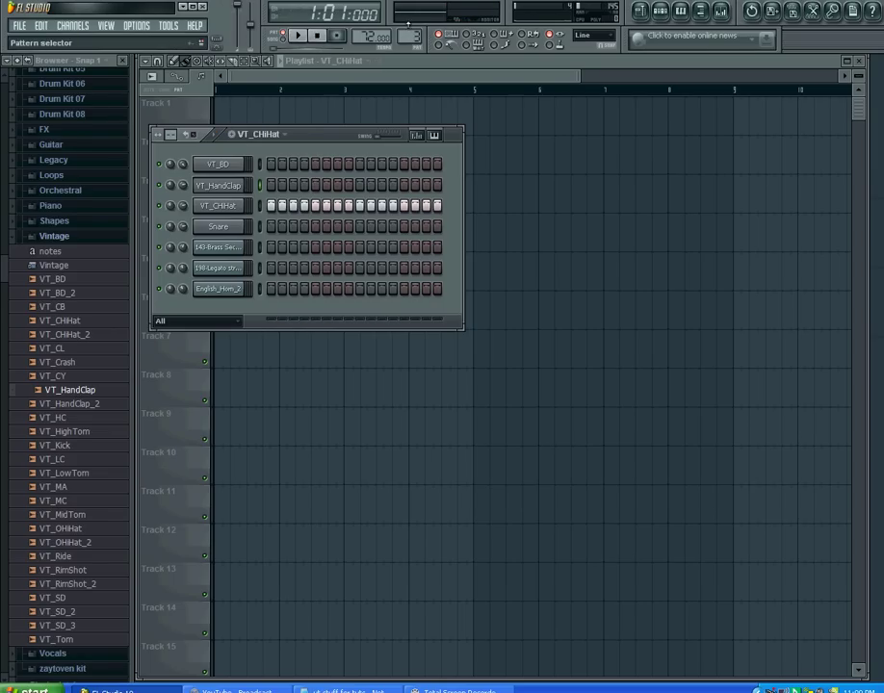
Preview the brass, legato strings and English_Horn_2 patterns, then lower the channel rack.
key("KP_Add")
left_click(299, 36)
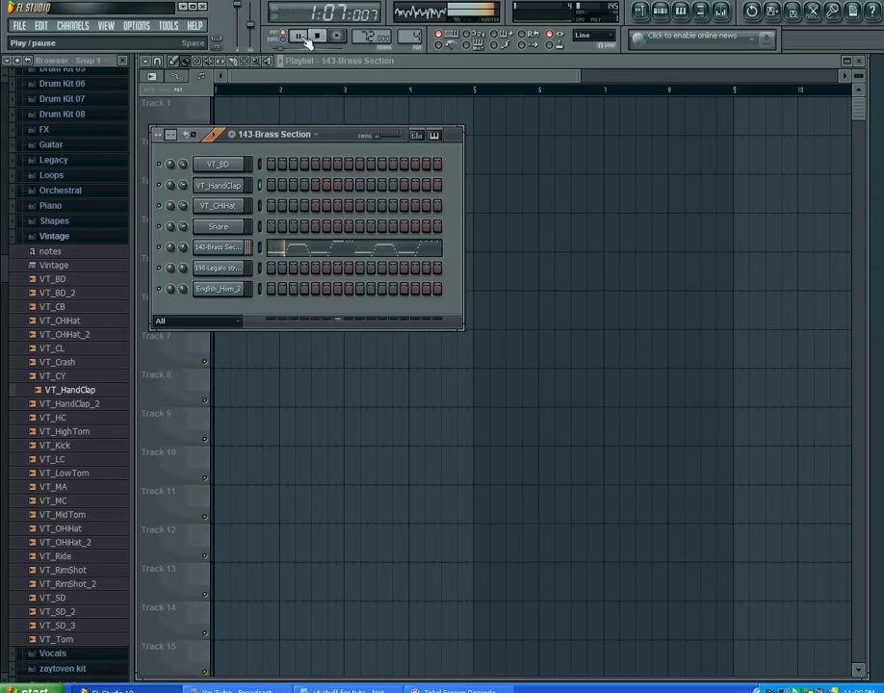
left_click(319, 36)
key("KP_Add")
left_click(300, 37)
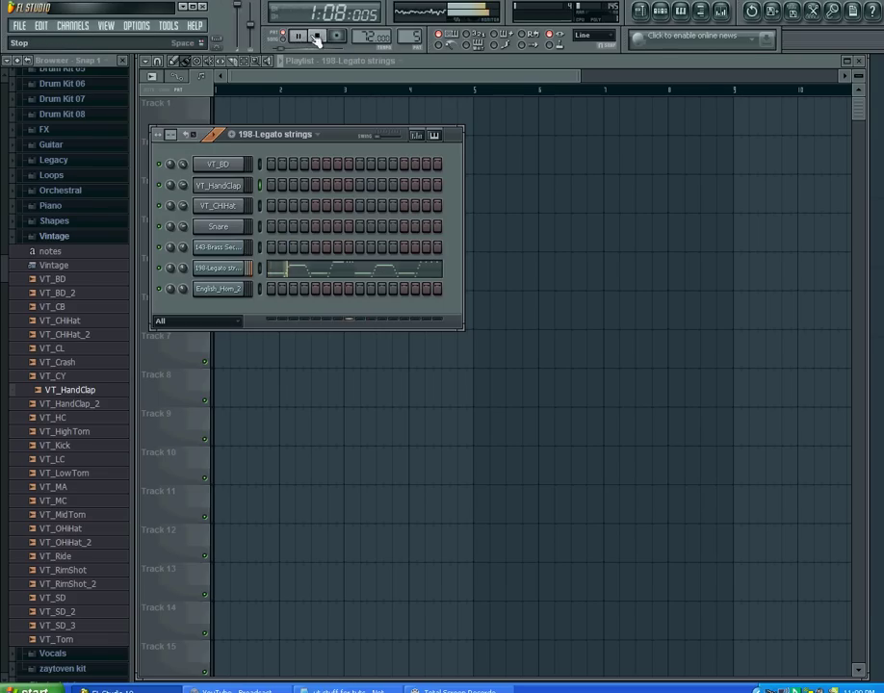
left_click(316, 36)
scroll(410, 35, "up", 1)
left_click(300, 37)
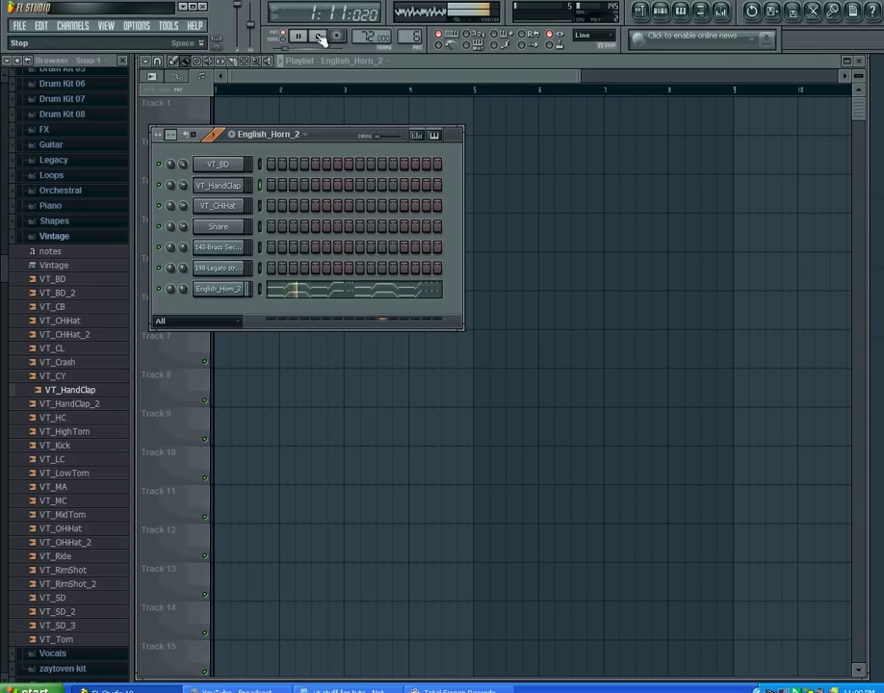
left_click(317, 36)
scroll(410, 36, "down", 5)
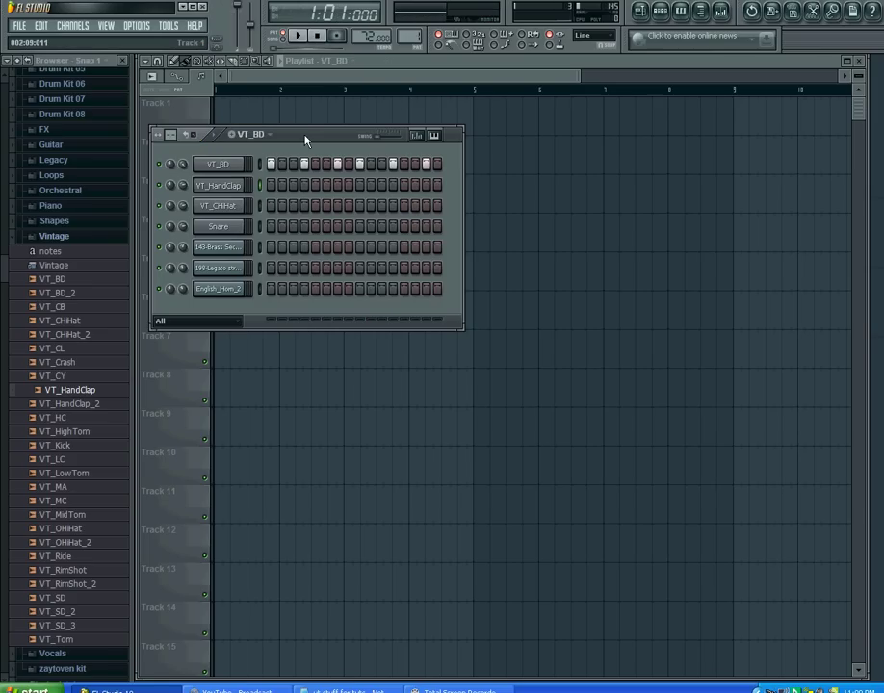
mouse_move(304, 140)
left_mouse_down()
mouse_move(289, 323)
mouse_move(309, 410)
left_mouse_up()
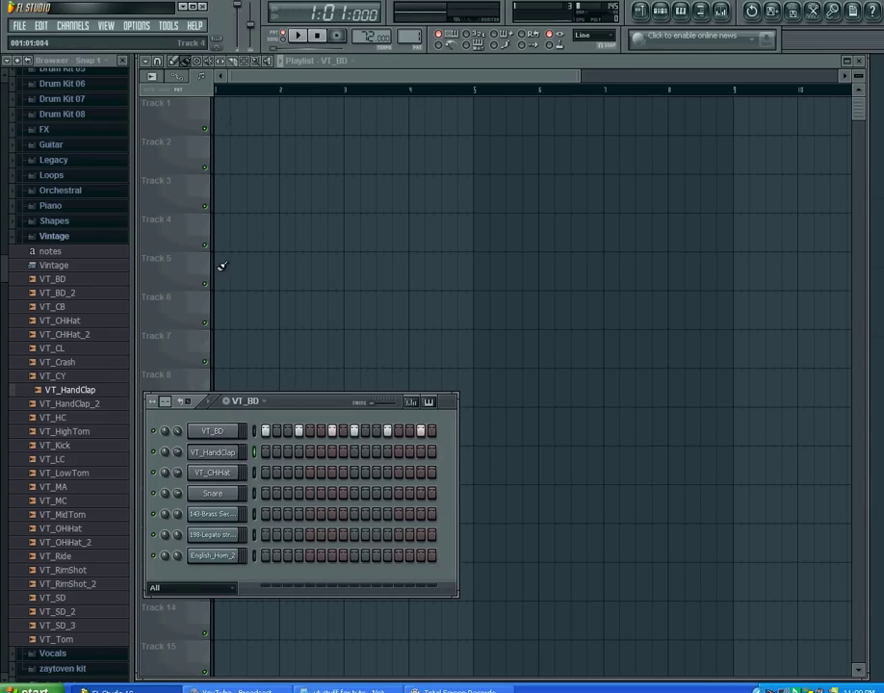
Repeat 143-Brass Section clips along Track 1 through bar 16.
left_click(332, 61)
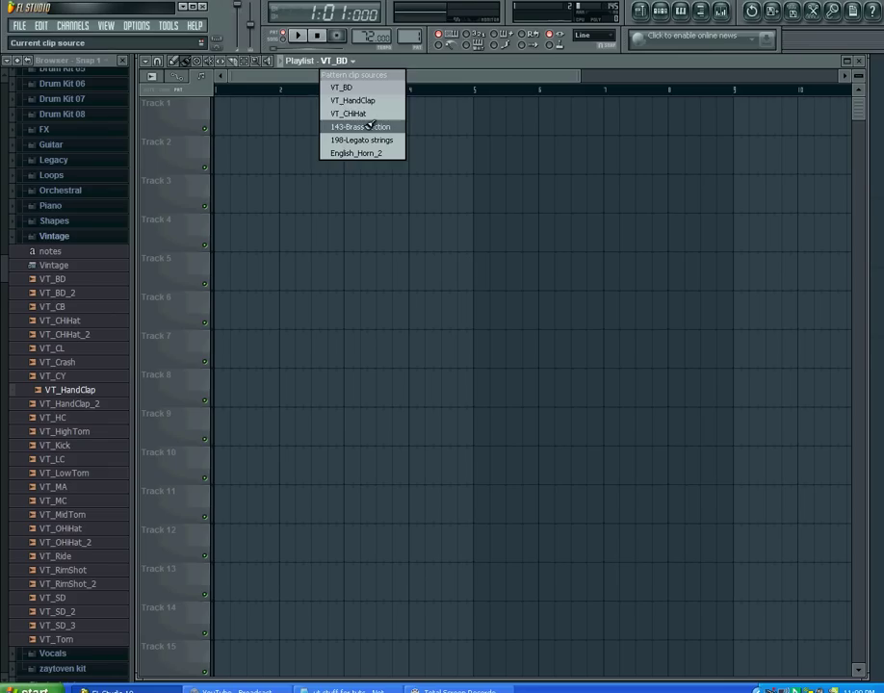
left_click(364, 126)
left_click(224, 120)
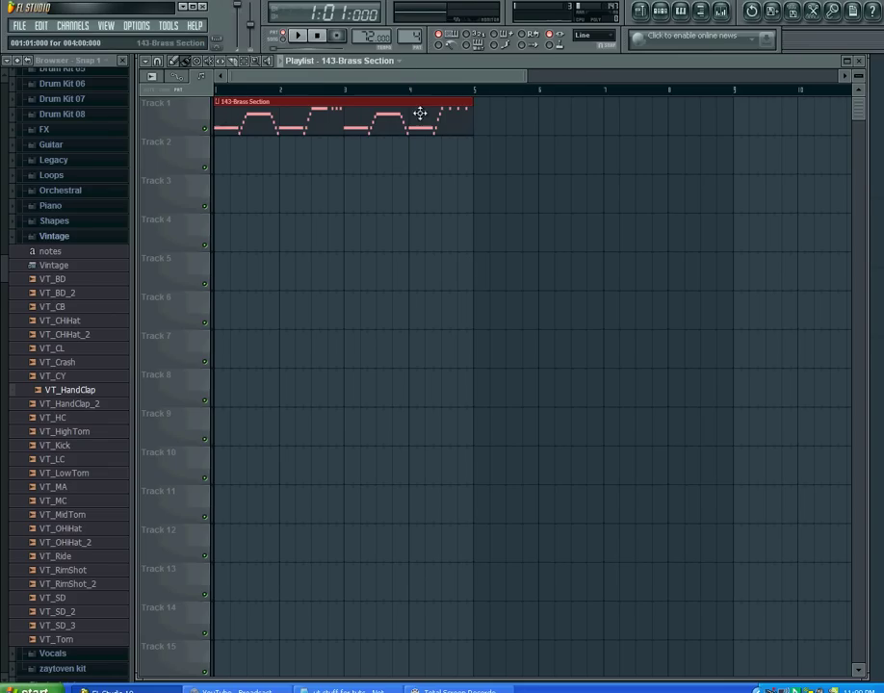
left_click(358, 62)
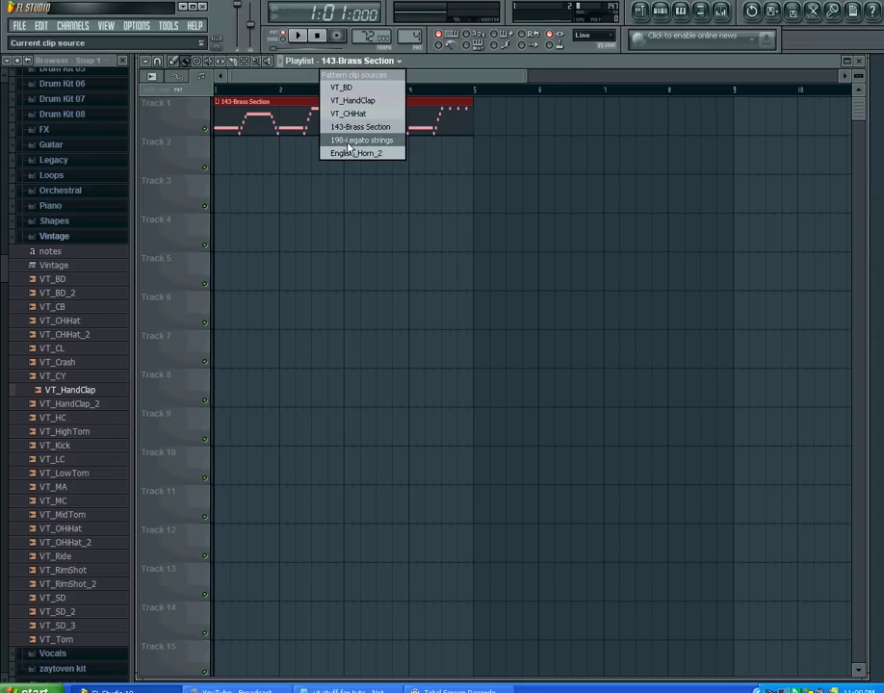
left_click(534, 63)
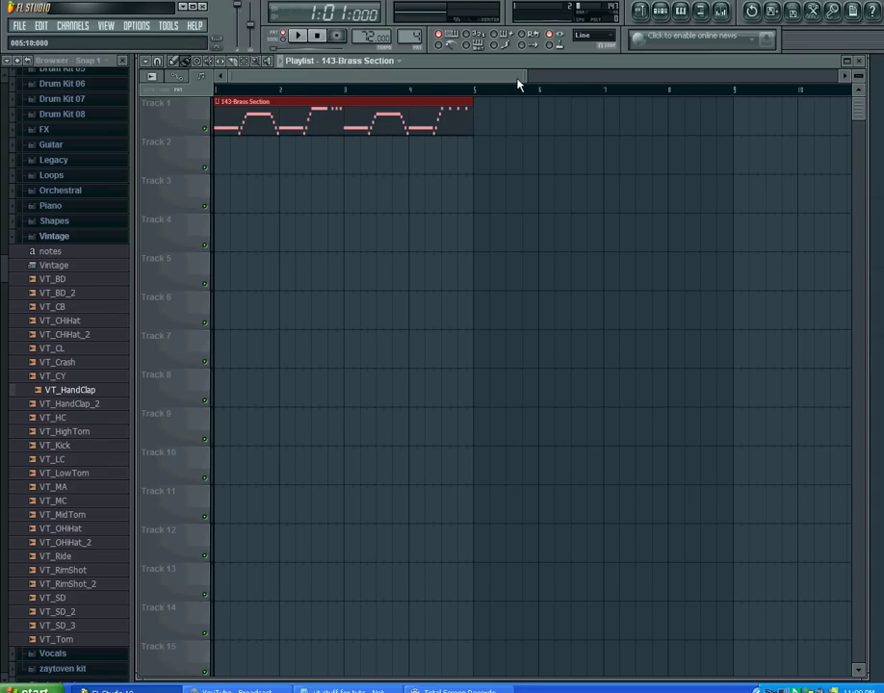
left_click_drag(525, 74, 695, 74)
left_click_drag(389, 120, 717, 124)
Fill Track 2 with 198-Legato strings clips through bar 16.
left_click(381, 64)
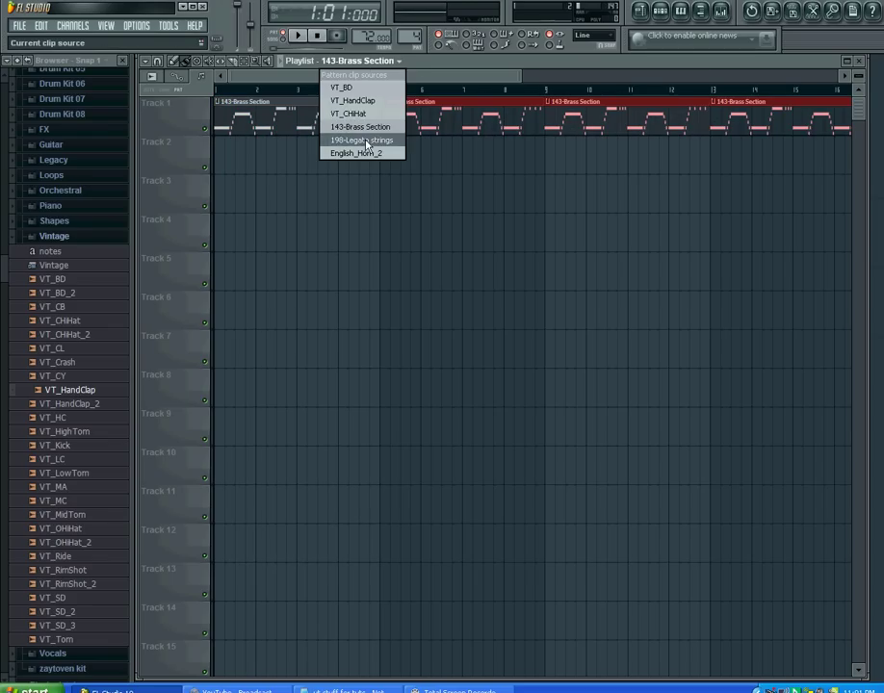
left_click(361, 140)
left_click_drag(221, 161, 717, 162)
Paint English_Horn_2 clips on Track 3 for bars 1–8, deleting the extras at bars 9 and 13.
left_click(395, 63)
left_click(361, 152)
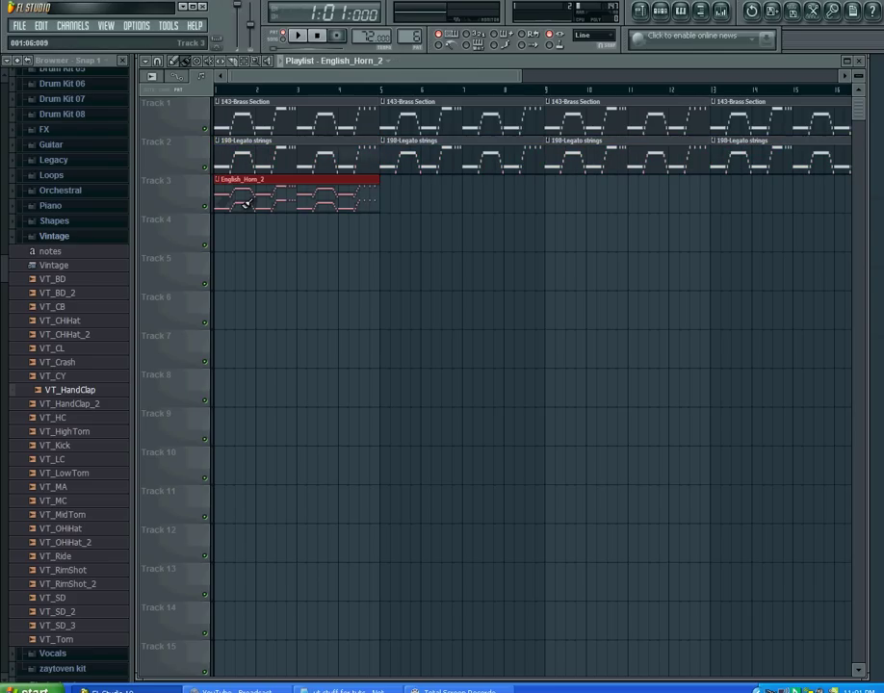
mouse_move(219, 204)
left_mouse_down()
mouse_move(592, 197)
mouse_move(750, 205)
left_mouse_up()
right_click(750, 205)
right_click(688, 218)
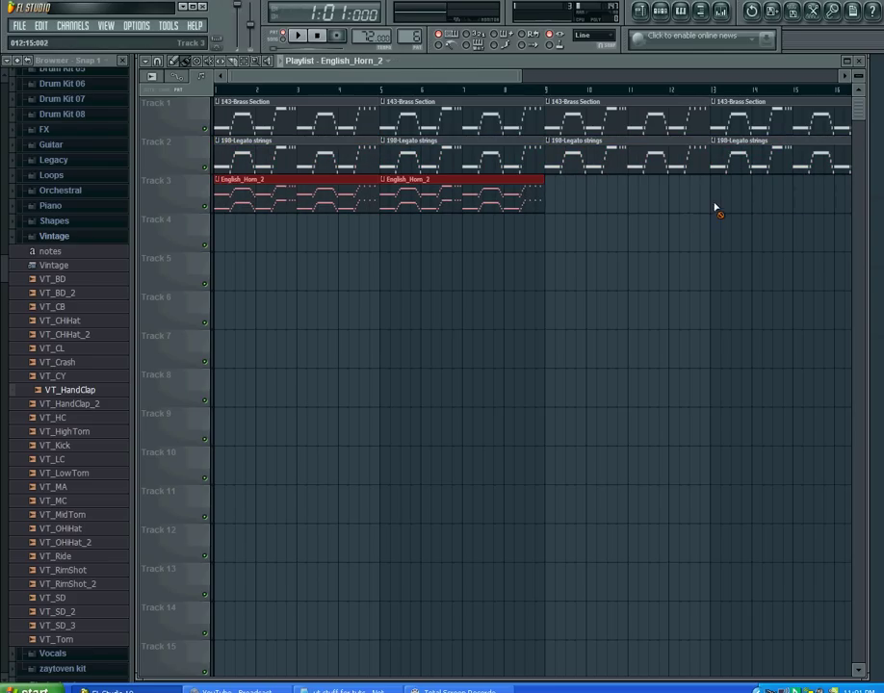
left_click(366, 63)
left_click(339, 87)
Paint VT_BD on Track 4 and VT_HandClap on Track 5 from bar 5, and VT_CHiHat on Track 6 from bar 9.
left_click_drag(388, 236, 839, 237)
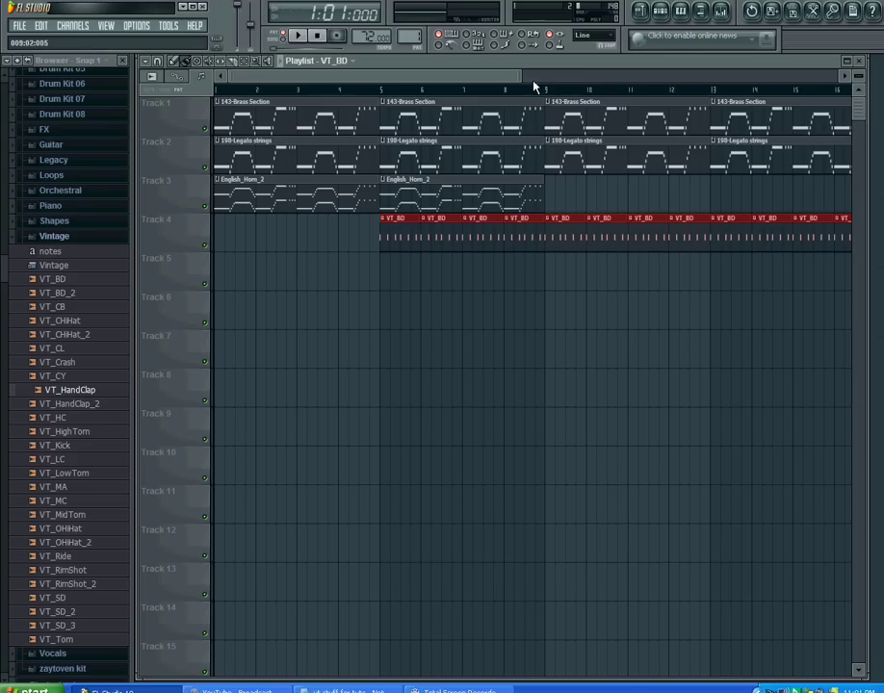
left_click_drag(520, 81, 488, 82)
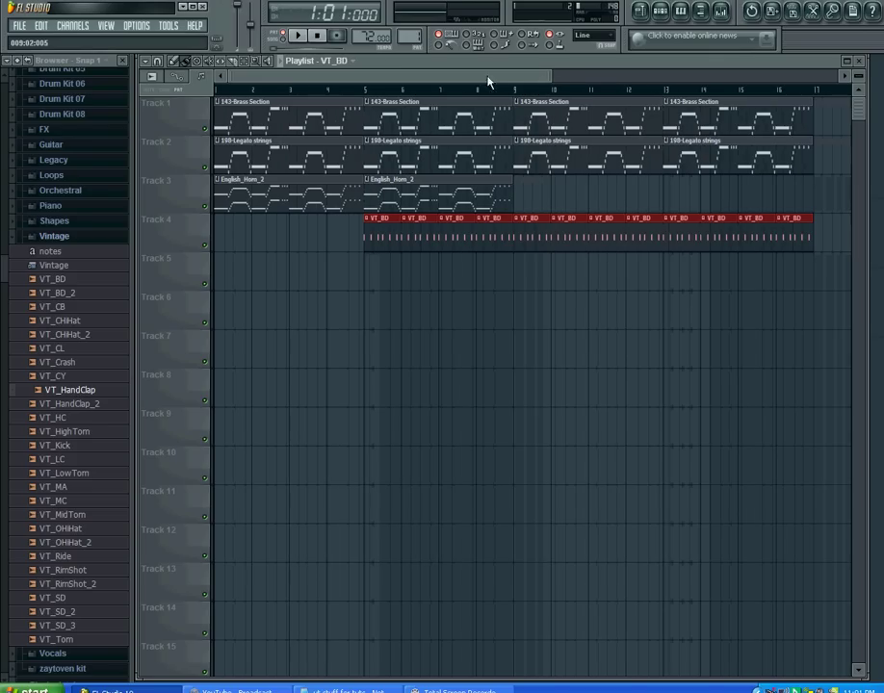
left_click(327, 60)
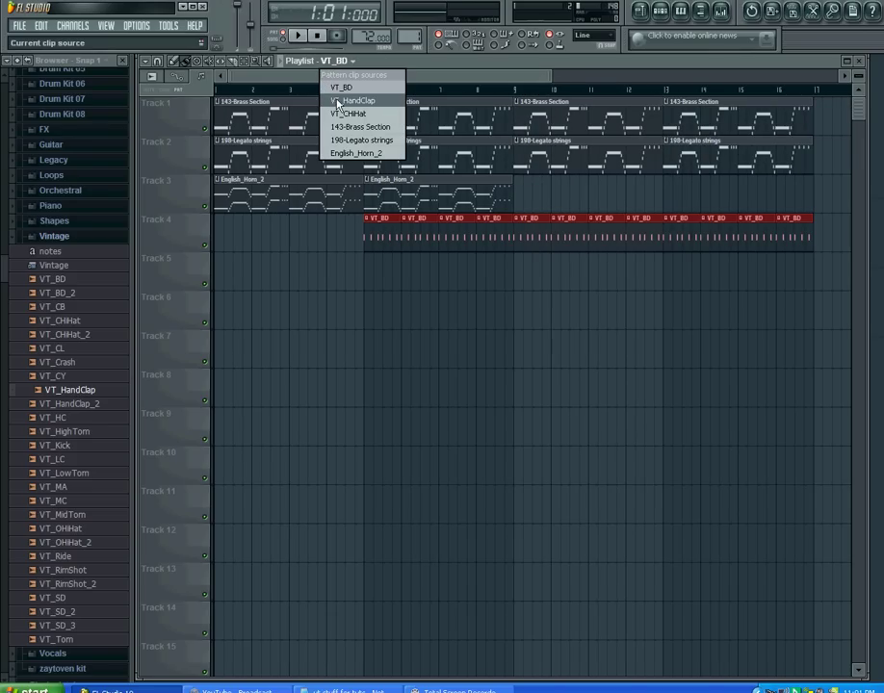
left_click(336, 100)
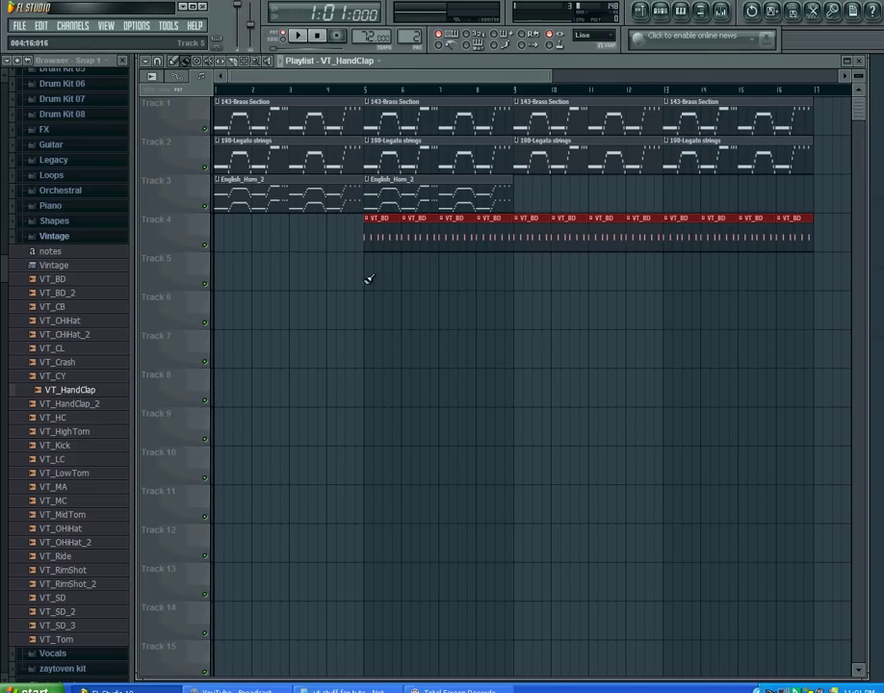
left_click_drag(366, 279, 809, 278)
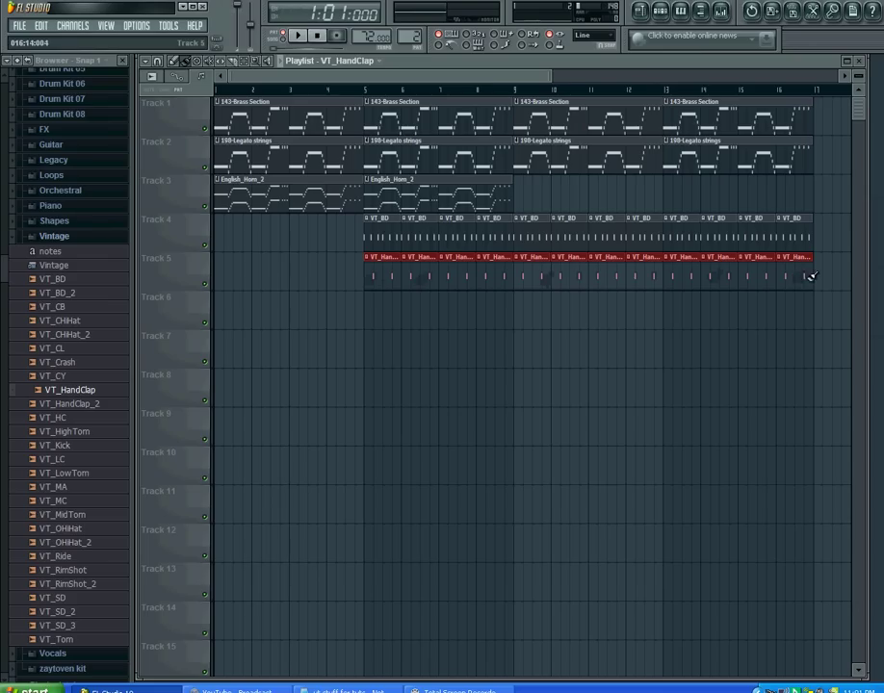
left_click(343, 63)
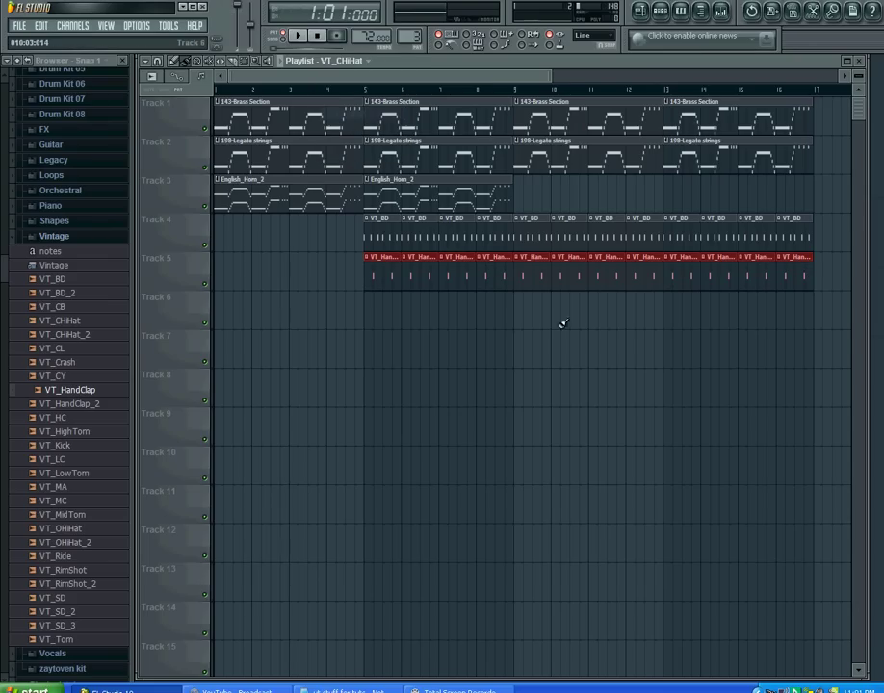
left_click_drag(520, 319, 809, 306)
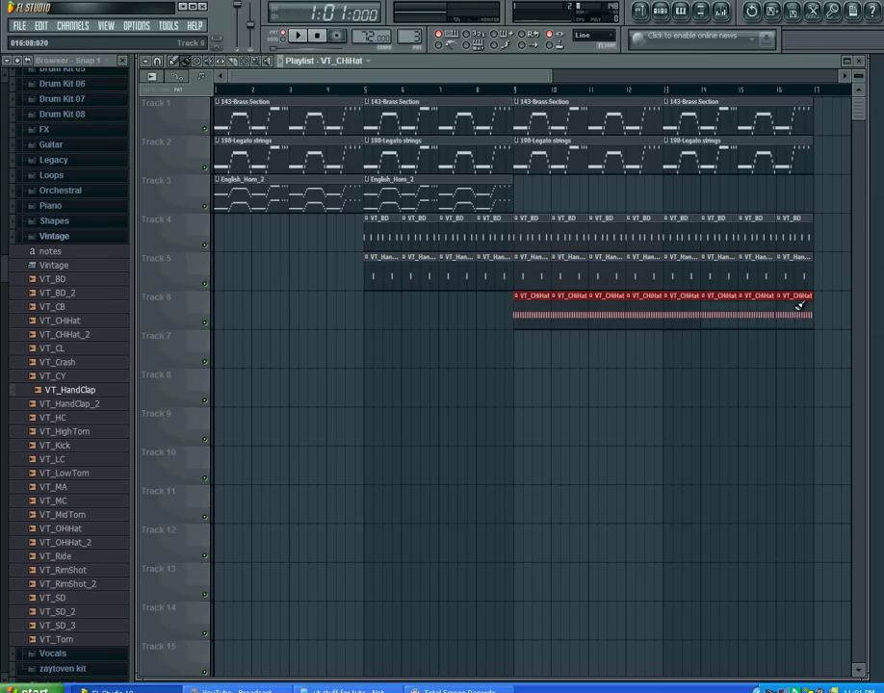
Start and stop a test playback, then play the 16-bar song arrangement from bar 1.
left_click(299, 36)
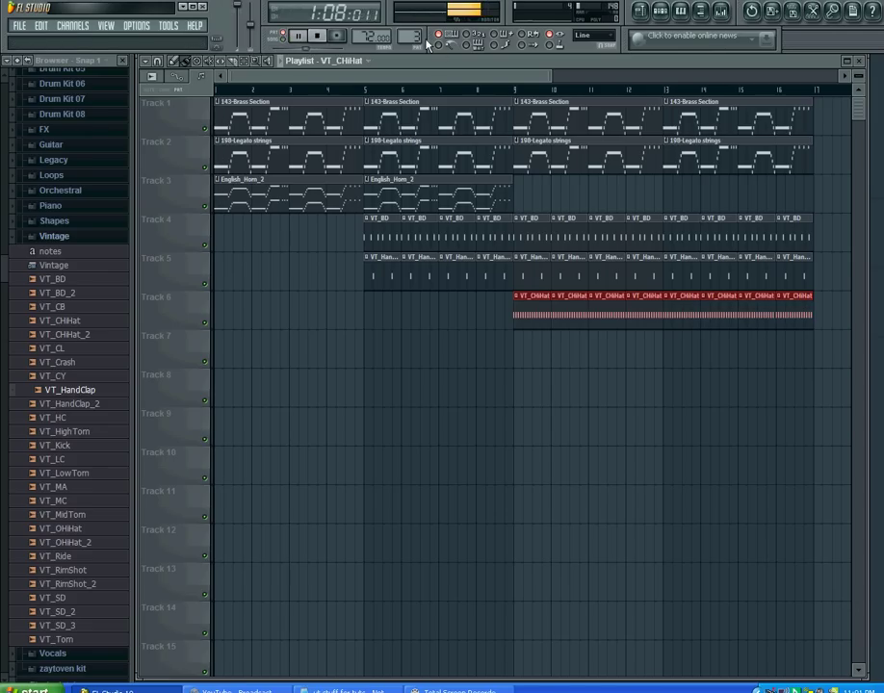
left_click(317, 36)
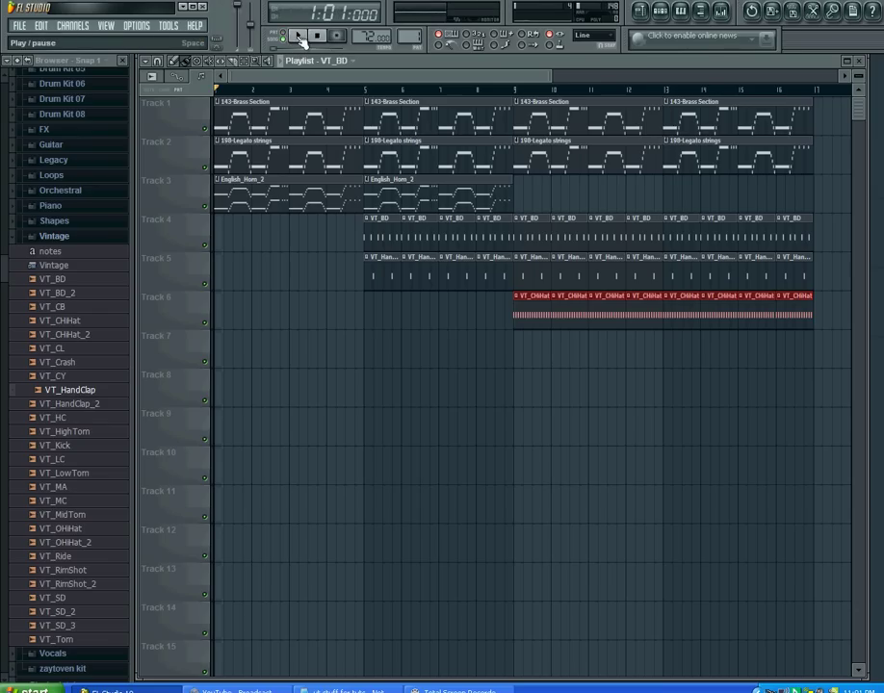
left_click(298, 36)
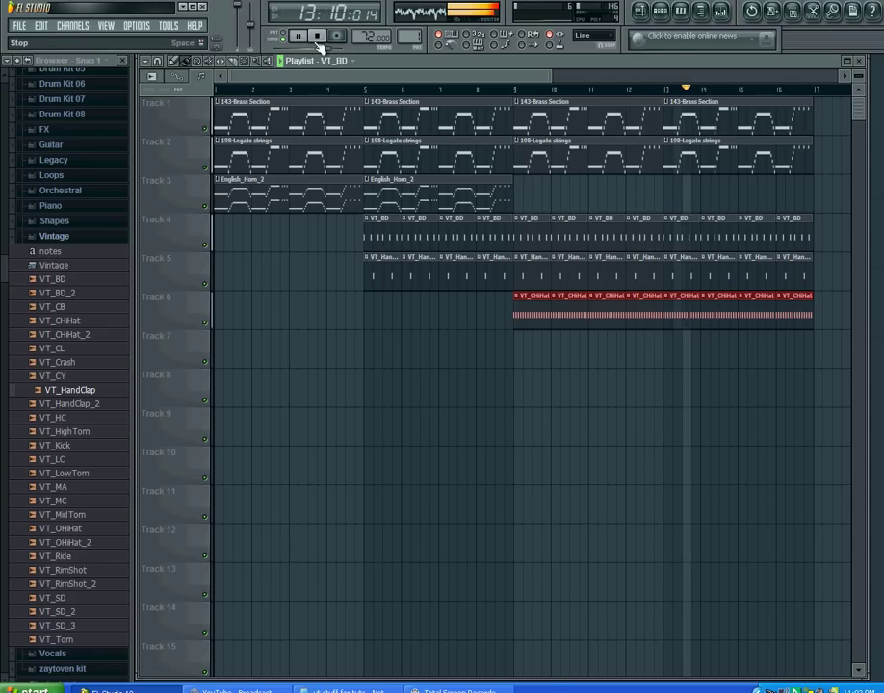
Restart the song, jump the playhead to bars 5 and 9, then stop at bar 9.
left_click(319, 42)
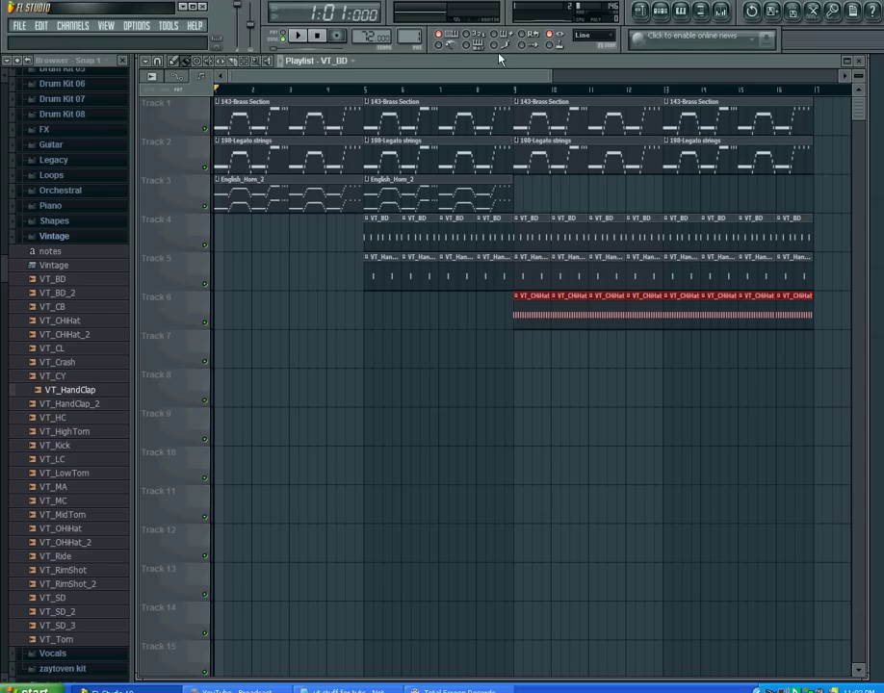
left_click(299, 37)
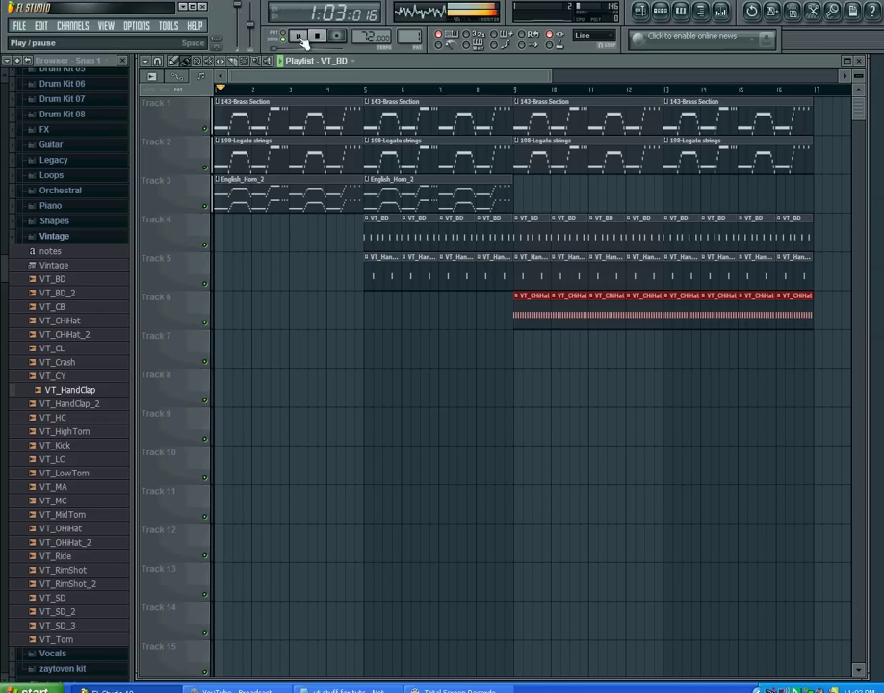
left_click(366, 91)
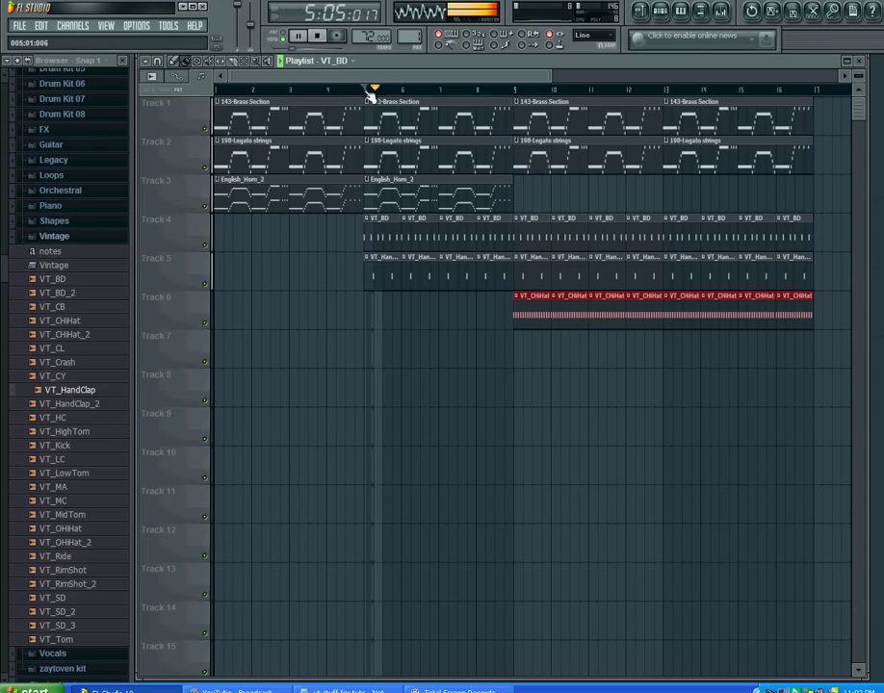
left_click(516, 92)
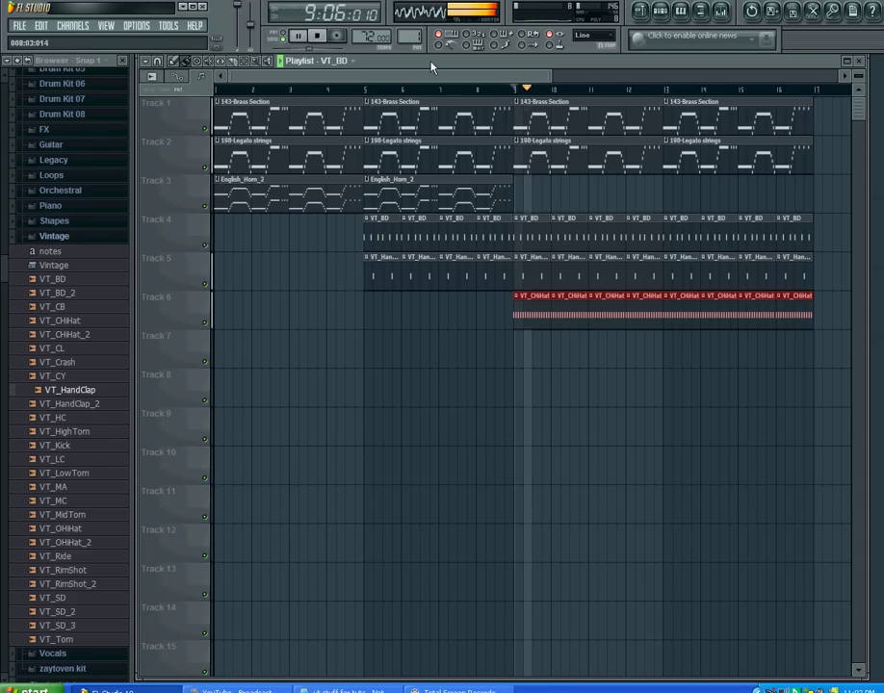
left_click(322, 37)
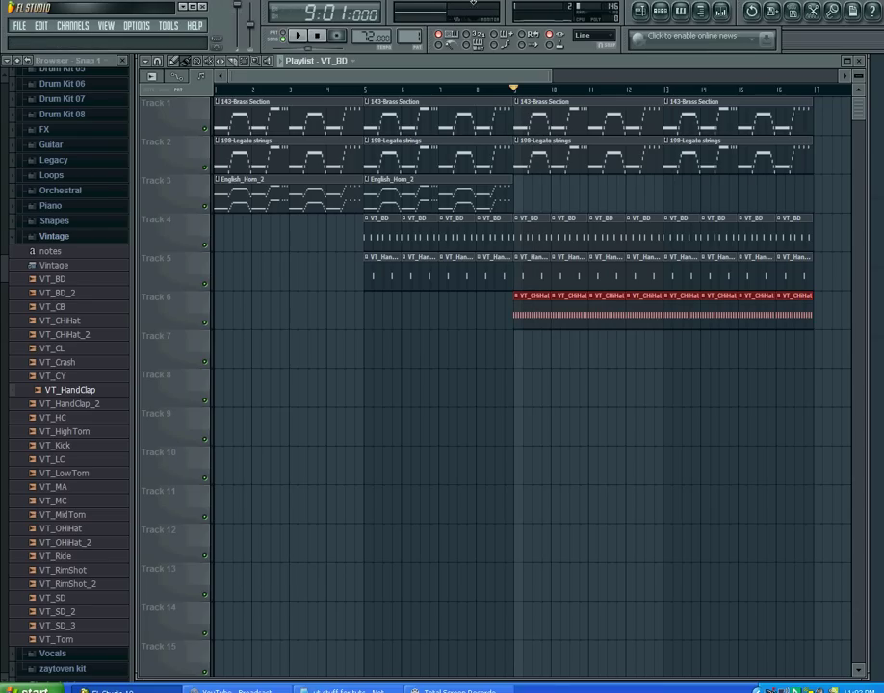
left_click(722, 12)
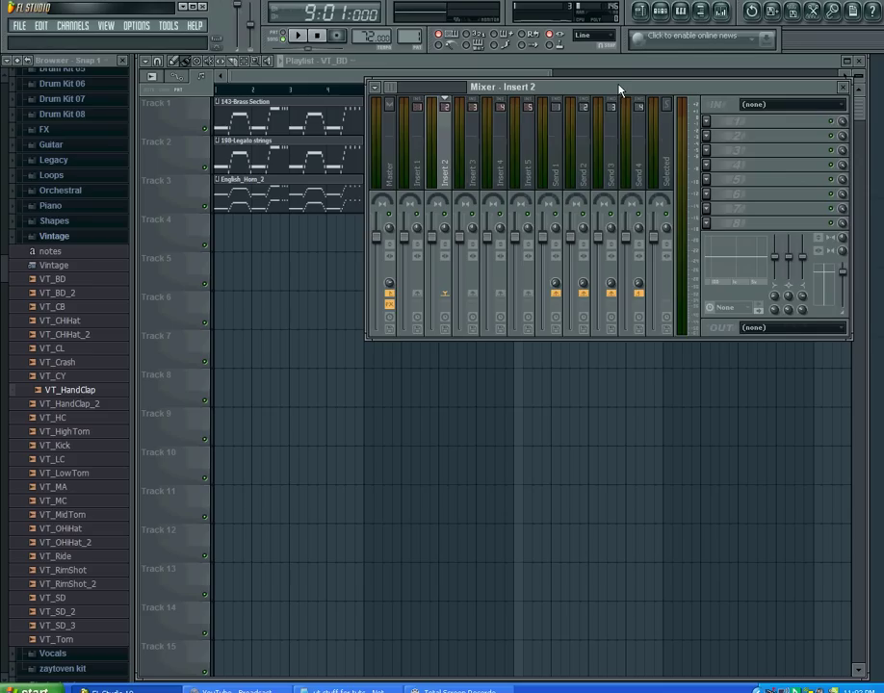
left_click_drag(619, 90, 470, 159)
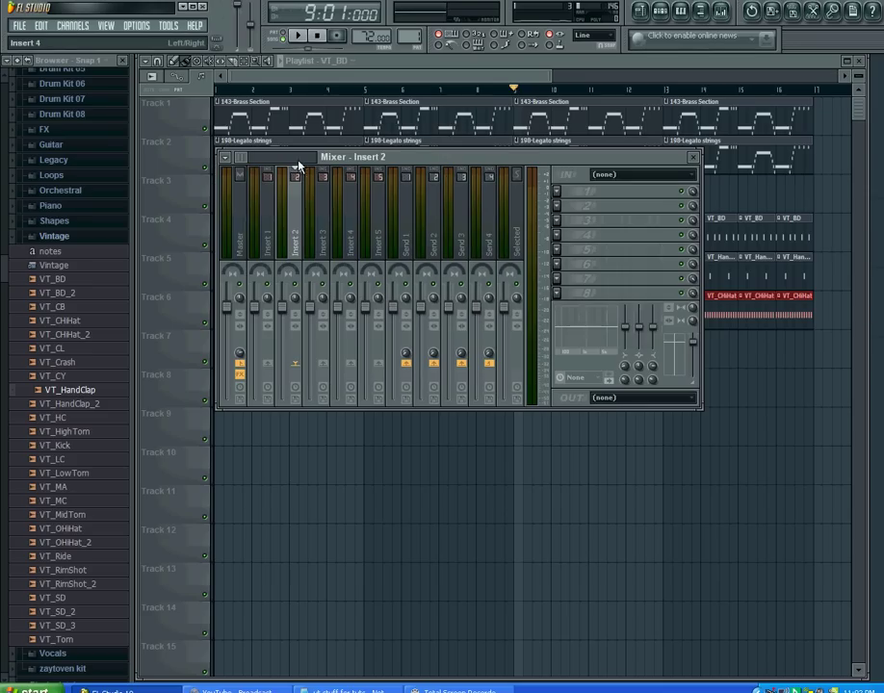
left_click(266, 245)
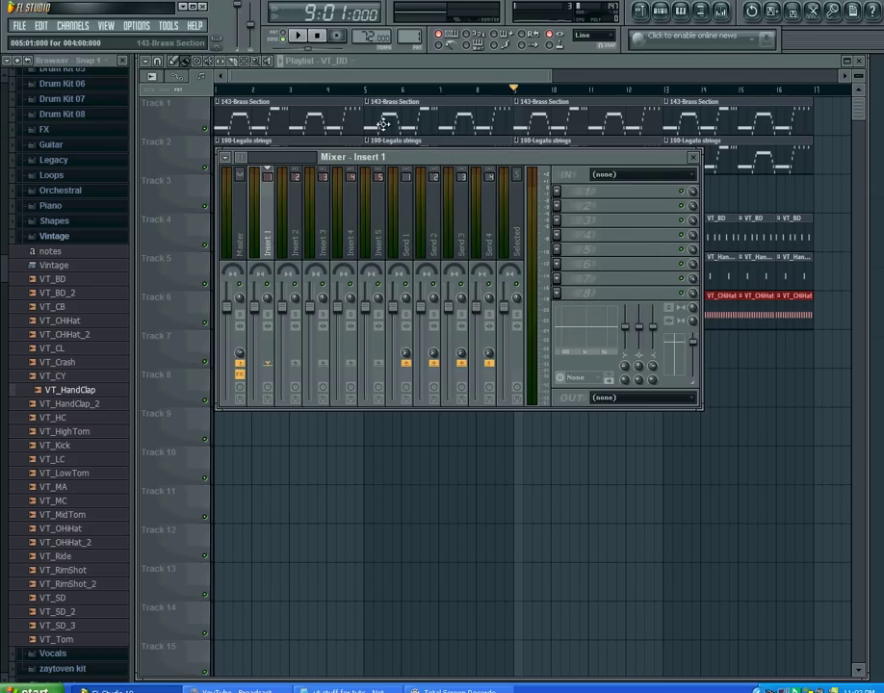
left_click(695, 160)
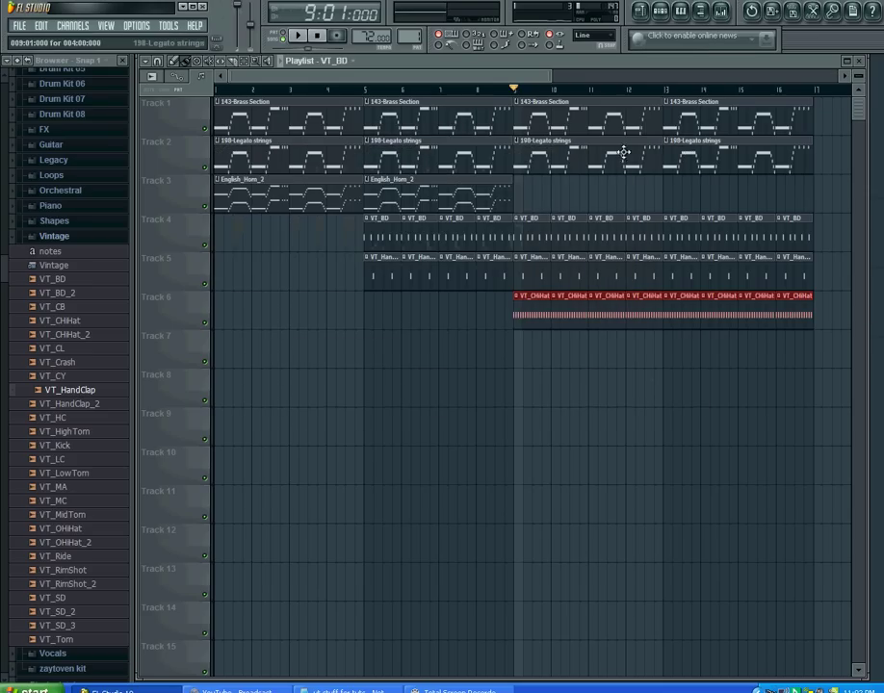